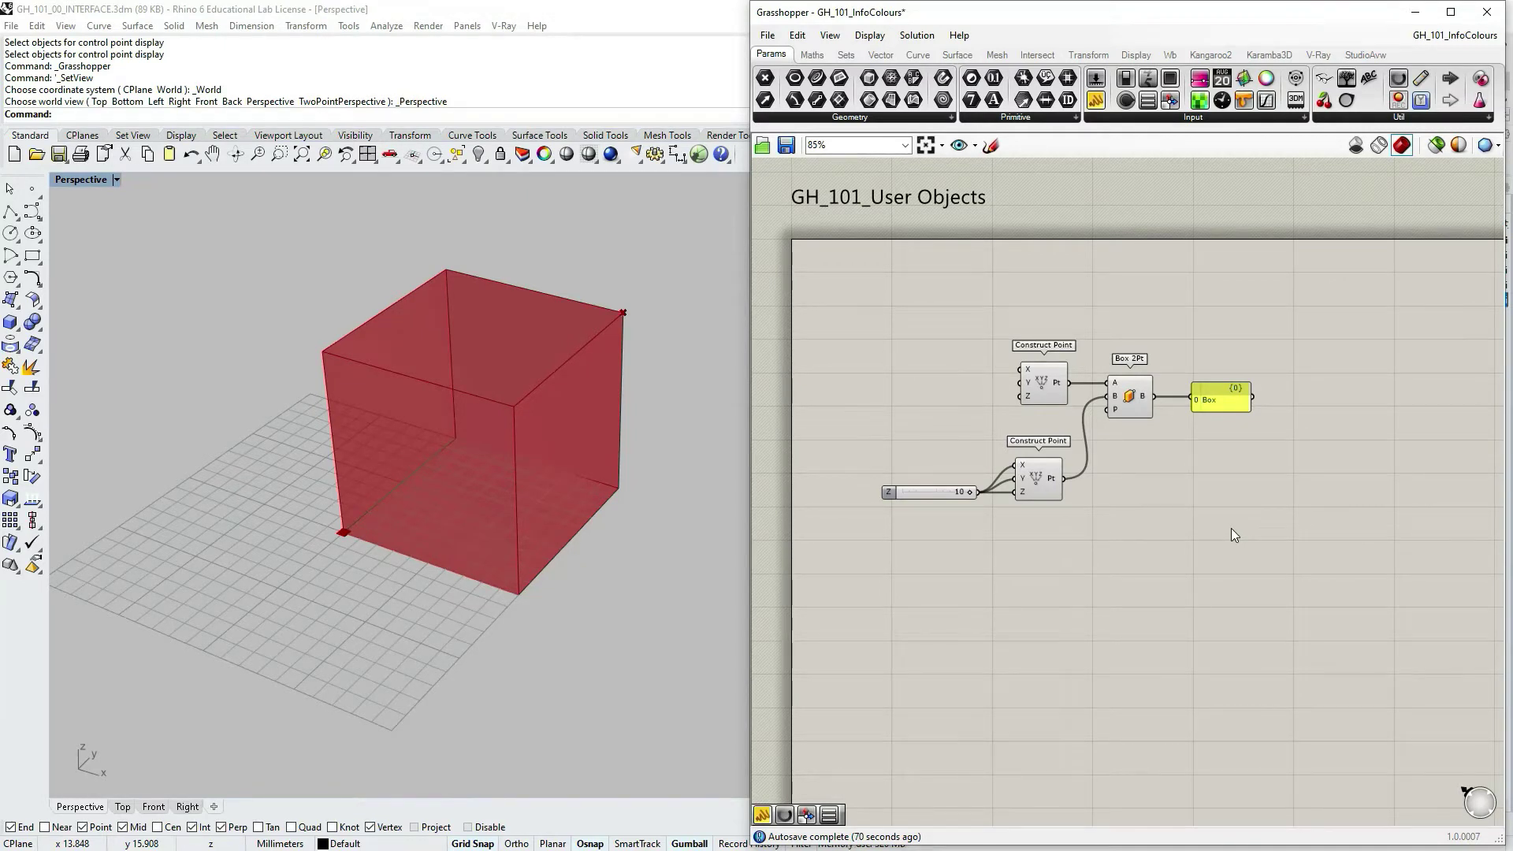
Step: Undo the point shift, orbit the cube, select Box 2Pt to turn it green, and vary the Z slider
{"action": "key", "text": "ctrl+z"}
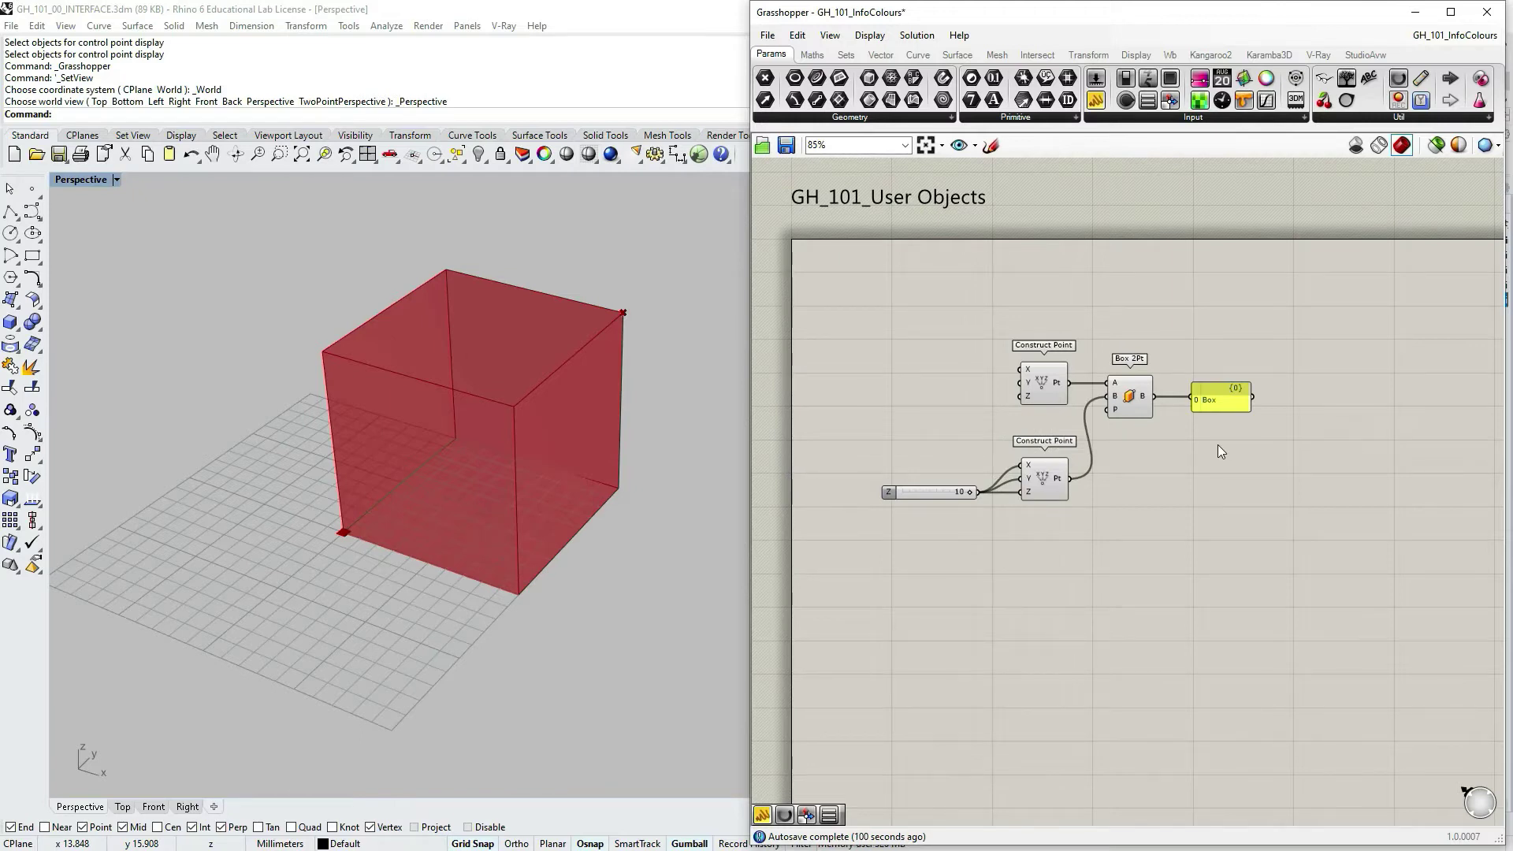
{"action": "right_click_drag", "start_coordinate": [437, 555], "coordinate": [465, 465]}
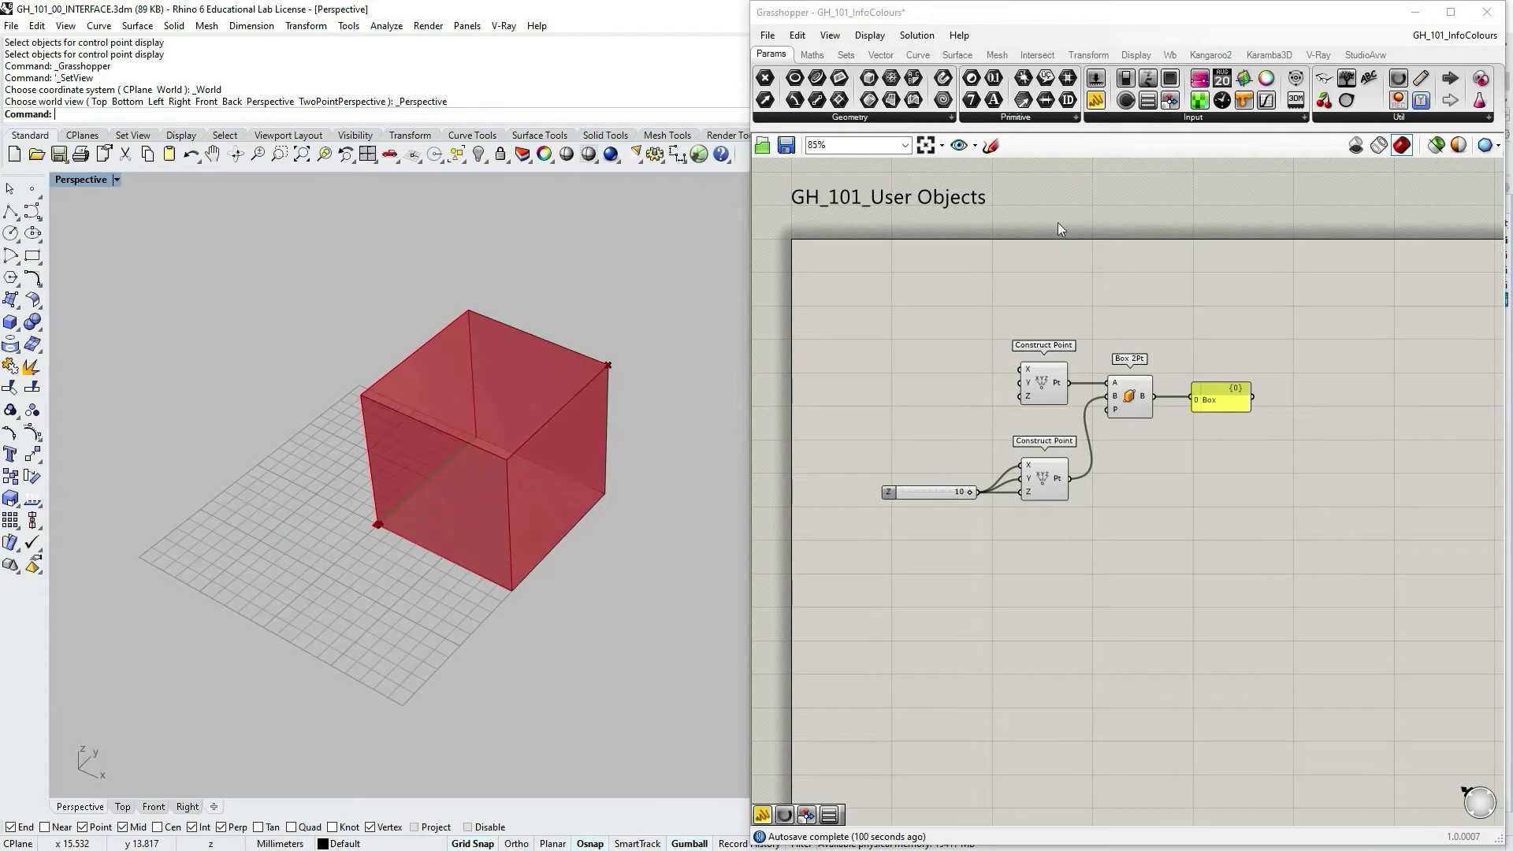
{"action": "left_click", "coordinate": [1130, 402]}
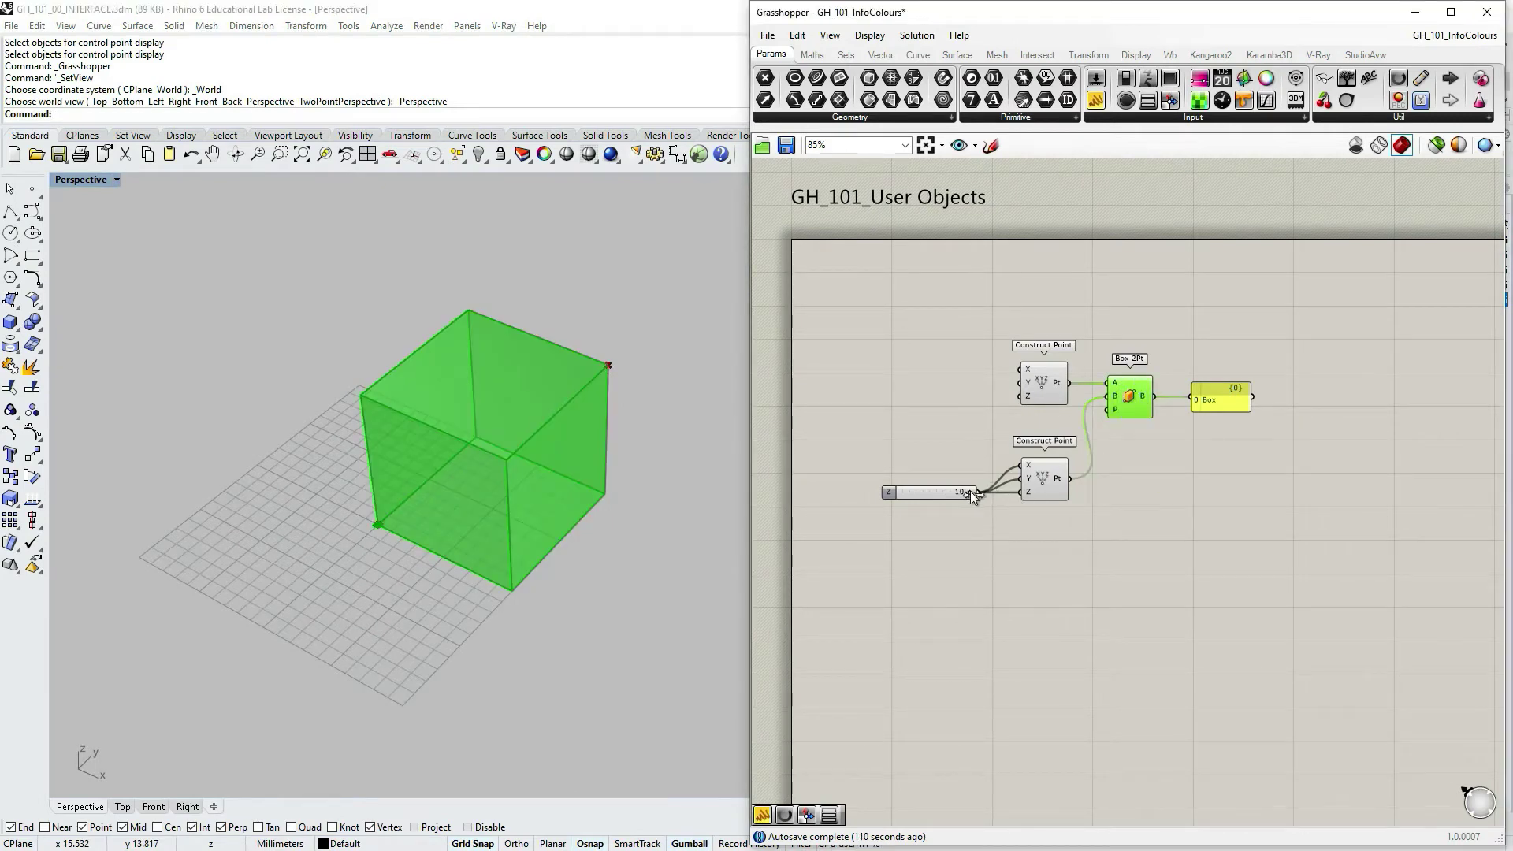
{"action": "mouse_move", "coordinate": [971, 490]}
{"action": "left_mouse_down"}
{"action": "mouse_move", "coordinate": [906, 490]}
{"action": "mouse_move", "coordinate": [969, 493]}
{"action": "left_mouse_up"}
Step: Shift the Box 2Pt and its Box panel to the right
{"action": "left_click", "coordinate": [1114, 547]}
{"action": "mouse_move", "coordinate": [1196, 531]}
{"action": "right_mouse_down"}
{"action": "mouse_move", "coordinate": [1209, 479]}
{"action": "mouse_move", "coordinate": [1204, 508]}
{"action": "right_mouse_up"}
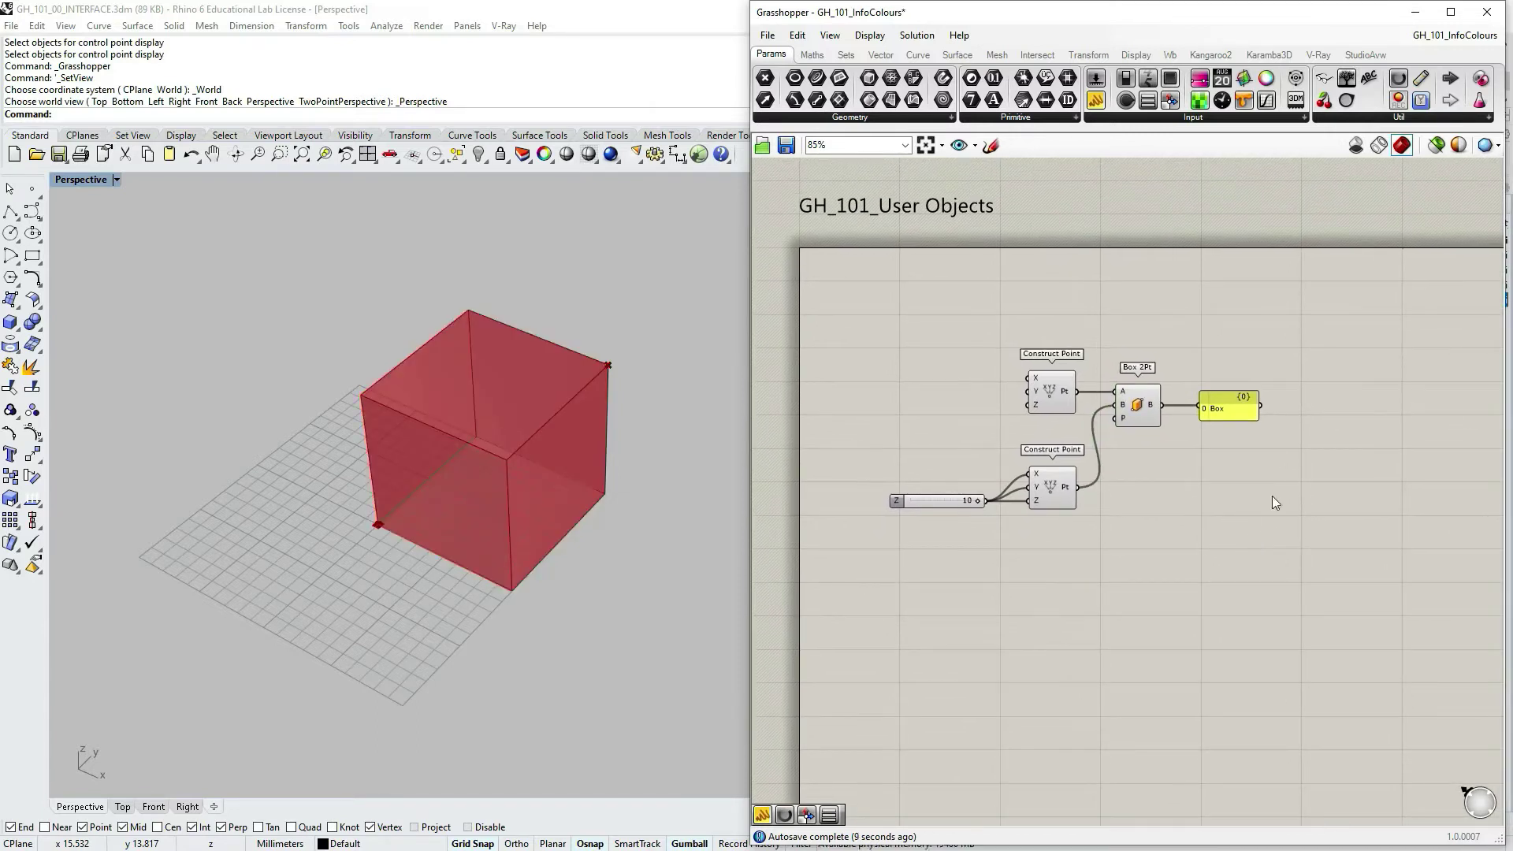
{"action": "left_click_drag", "start_coordinate": [1249, 465], "coordinate": [1169, 494]}
{"action": "left_click", "coordinate": [1202, 492]}
Step: Copy the Box panel below and wire the lower Box 2Pt's B output into it
{"action": "left_click", "coordinate": [1222, 489]}
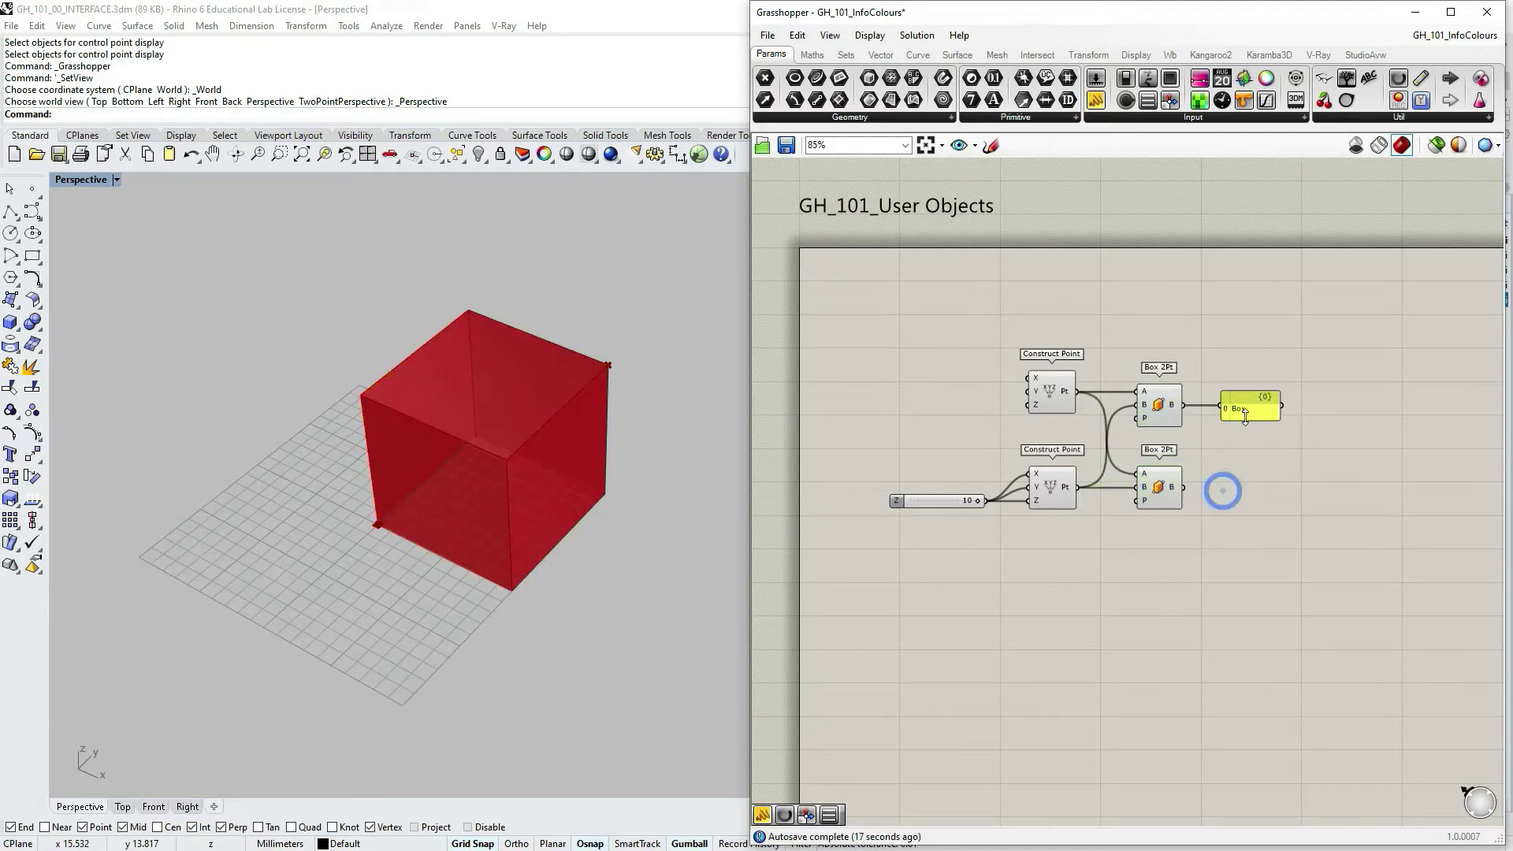
{"action": "left_click_drag", "start_coordinate": [1247, 407], "coordinate": [1226, 482], "text": "alt"}
{"action": "left_click_drag", "start_coordinate": [1256, 483], "coordinate": [1259, 492]}
{"action": "left_click", "coordinate": [1158, 492]}
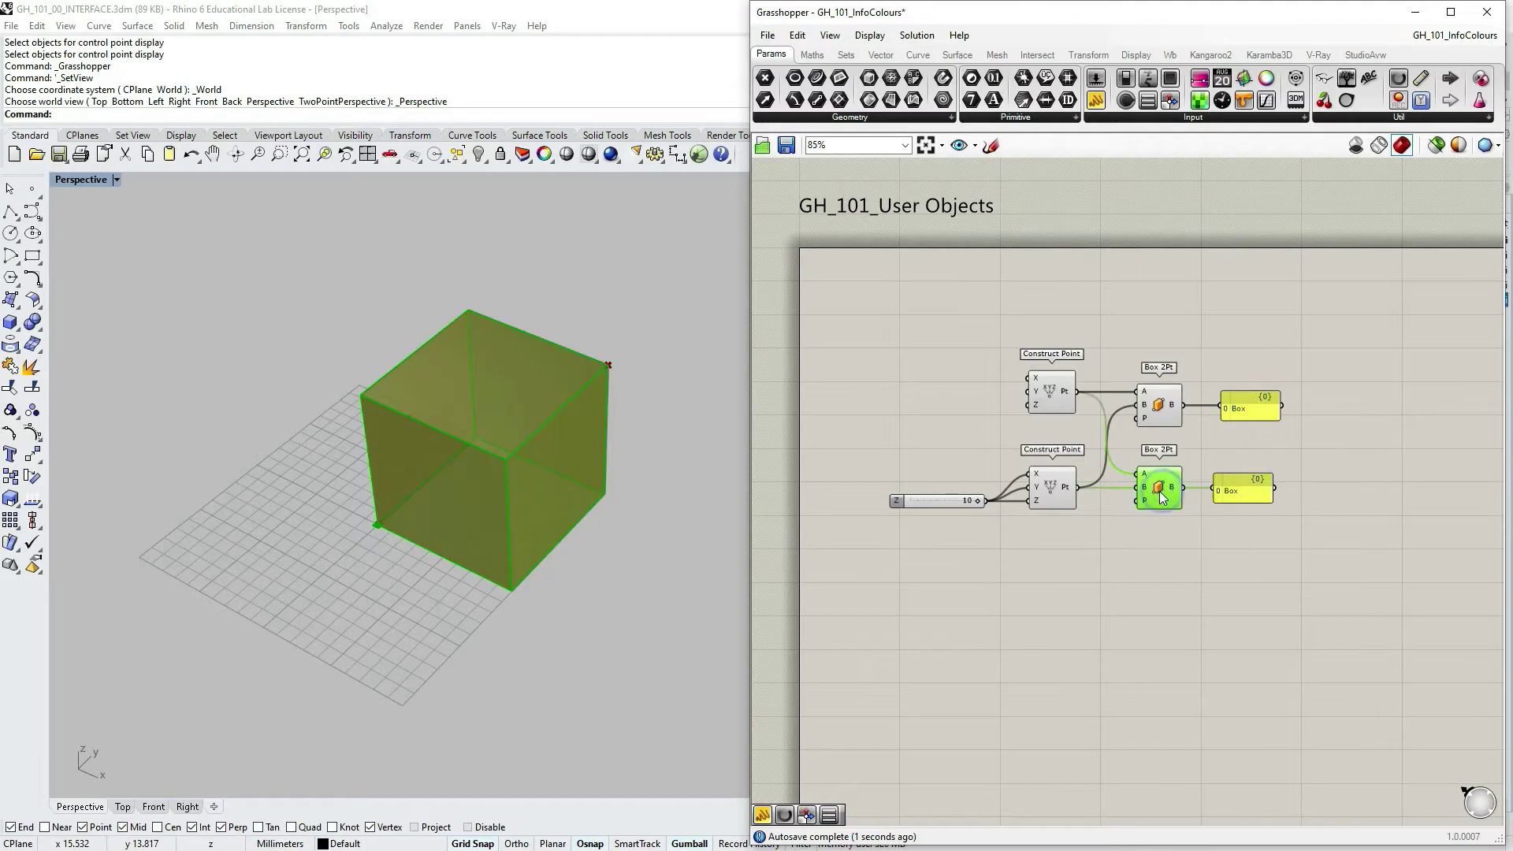
{"action": "right_click", "coordinate": [1158, 492]}
Step: Disable preview on the lower Box 2Pt from its radial menu
{"action": "middle_click", "coordinate": [1153, 490]}
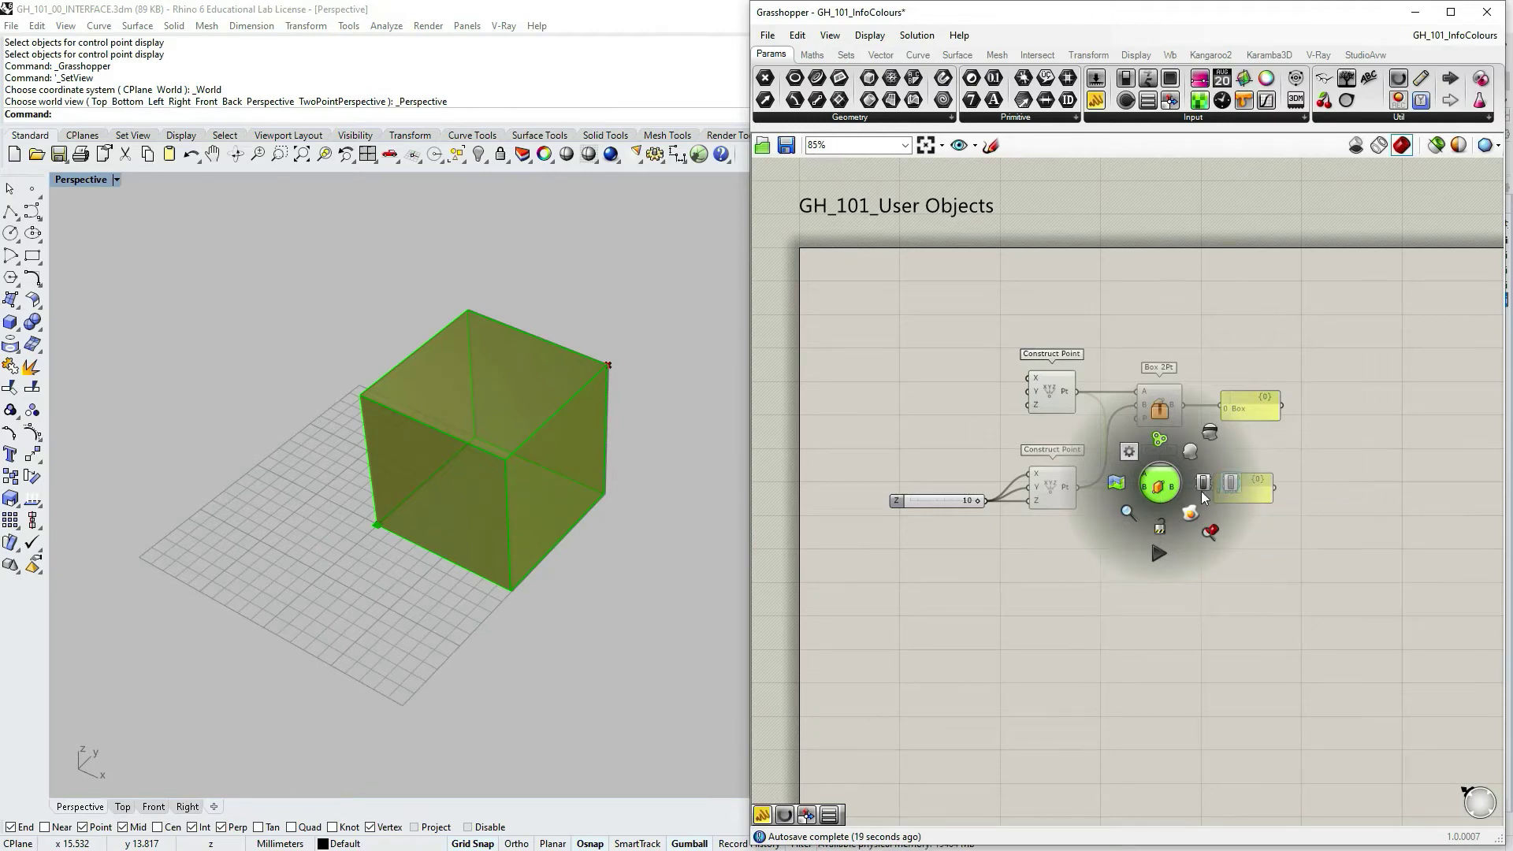
{"action": "left_click", "coordinate": [1211, 433]}
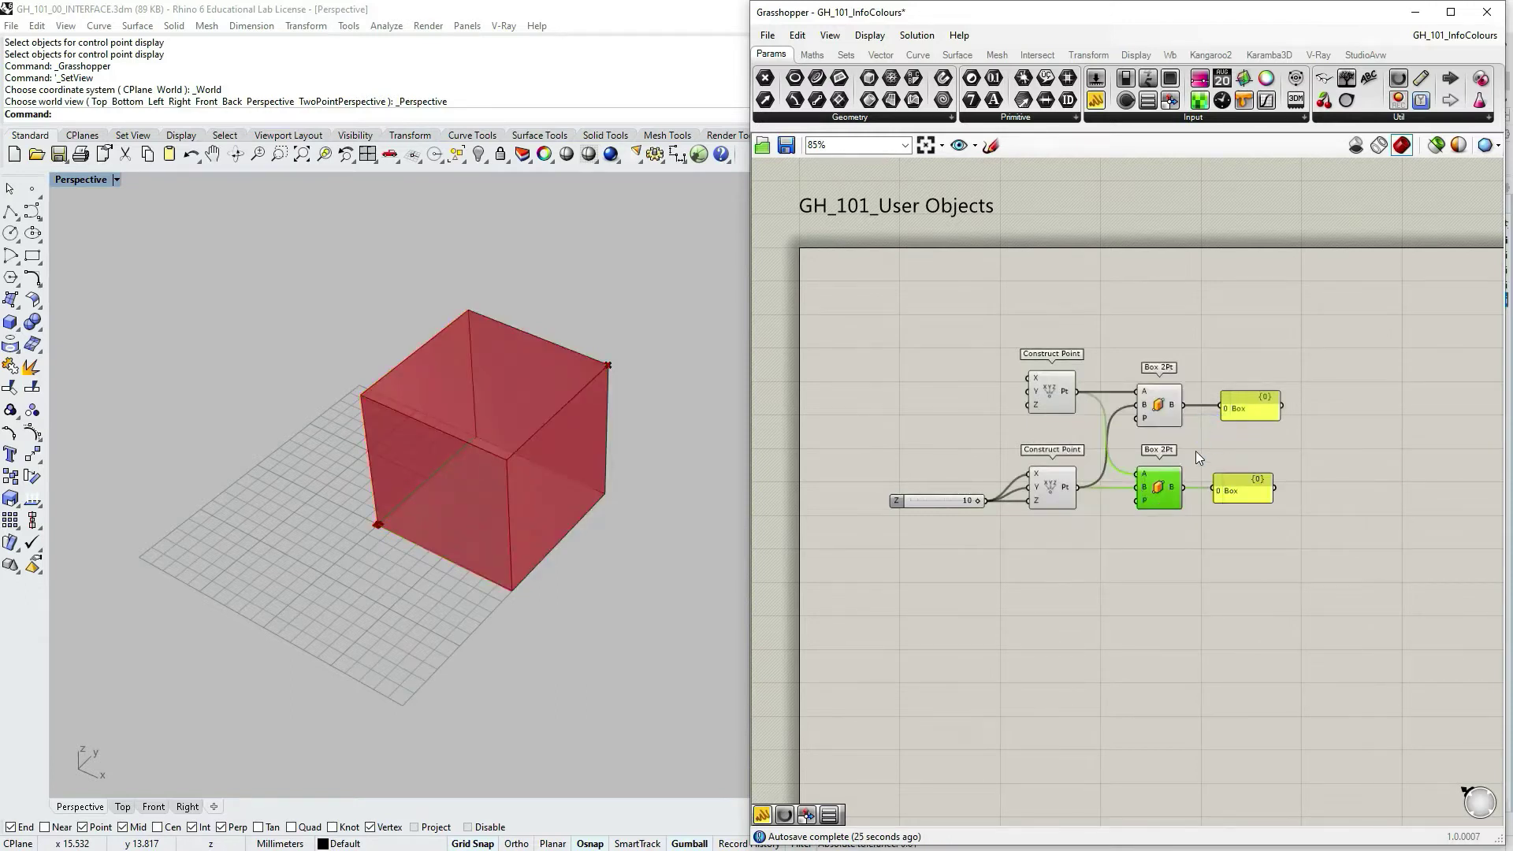
{"action": "left_click", "coordinate": [1194, 451]}
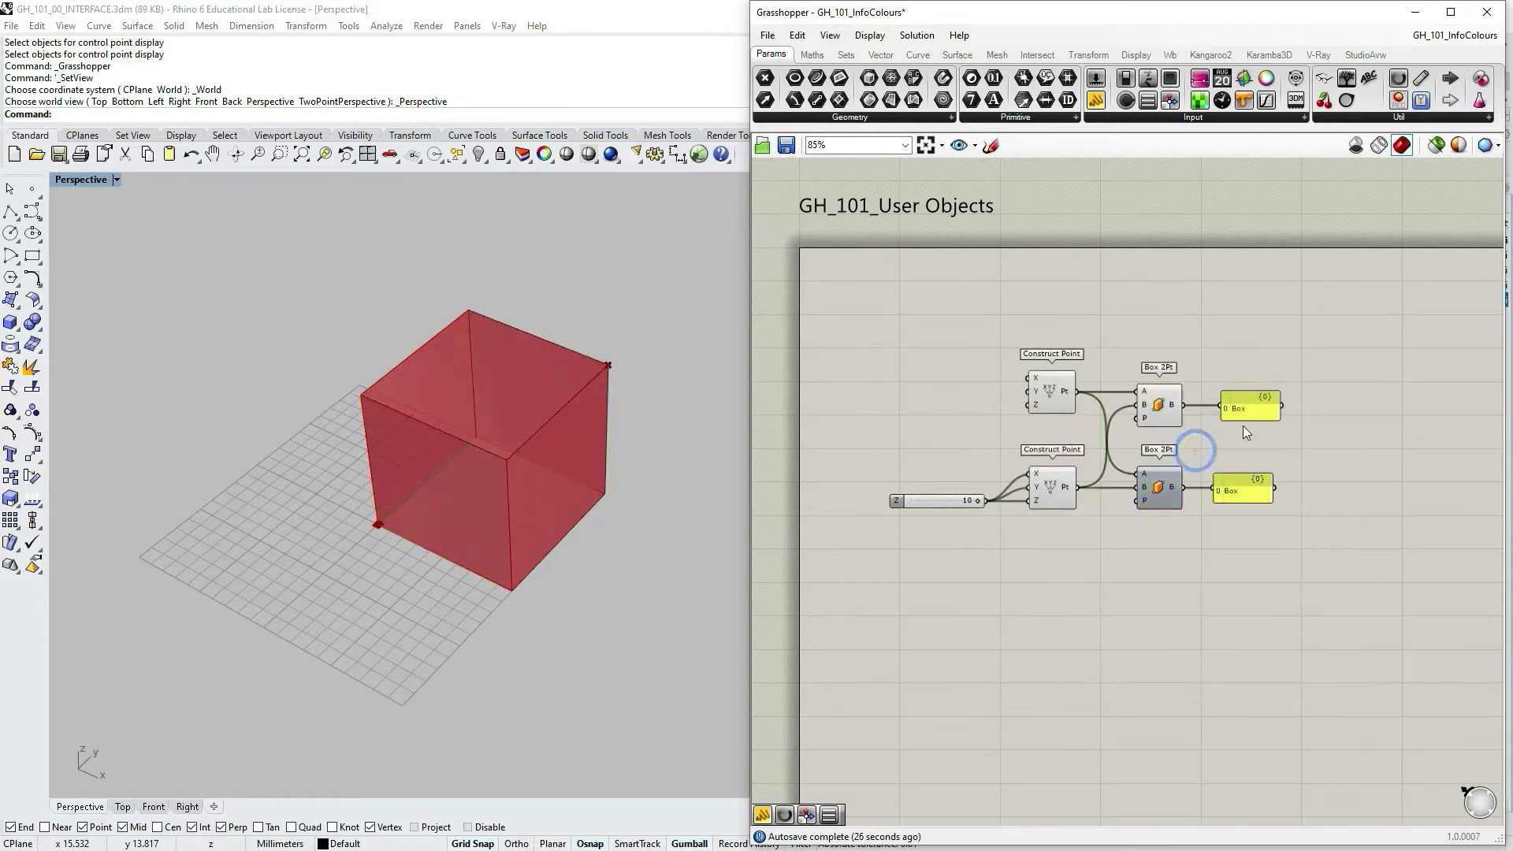
{"action": "left_click", "coordinate": [1159, 495]}
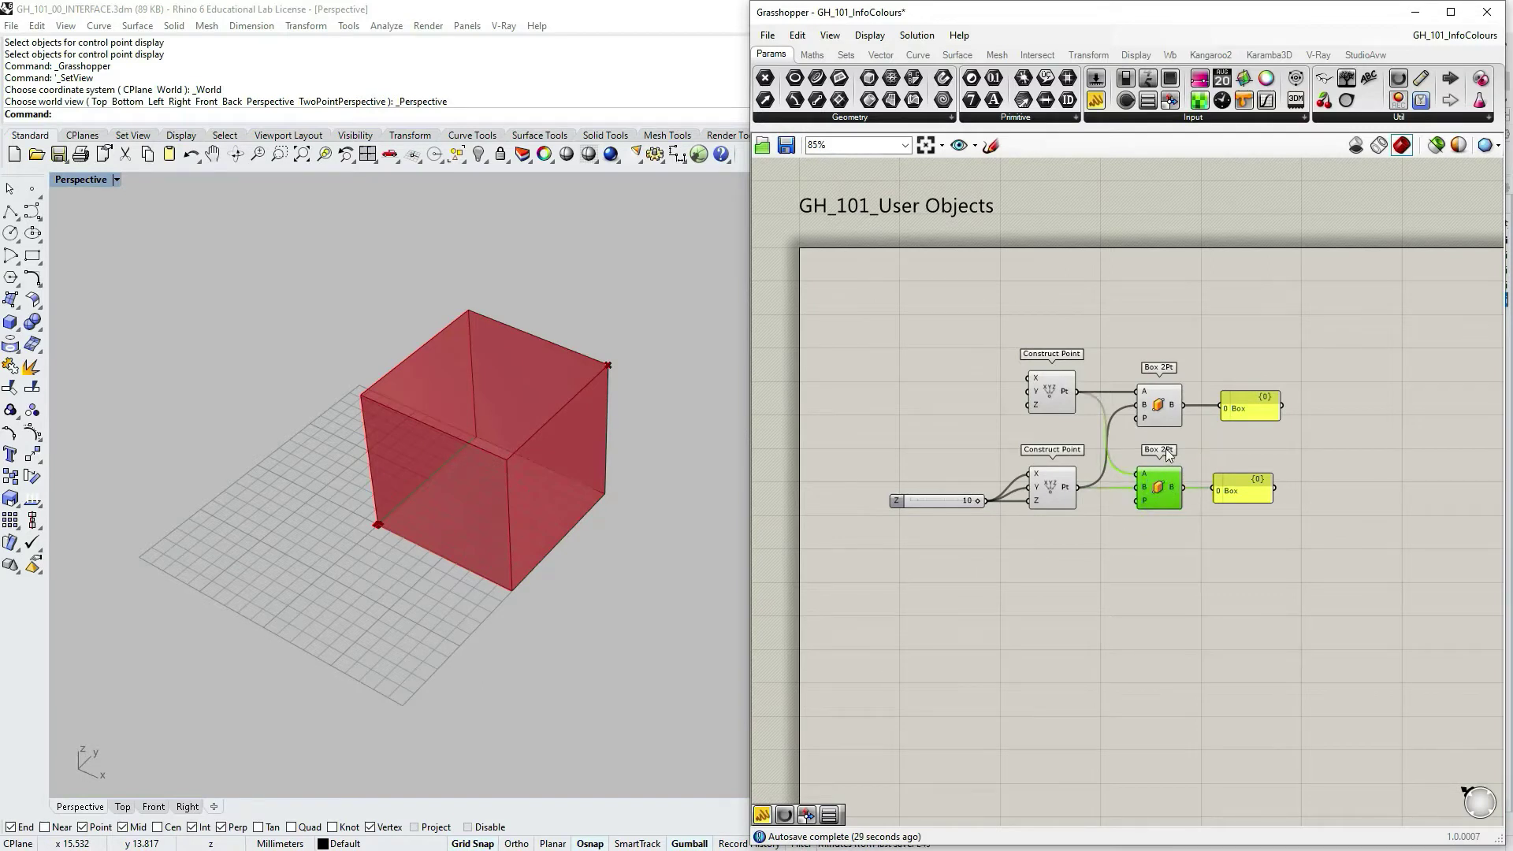
Step: Disable preview on the upper Box 2Pt and its panel as well
{"action": "left_click", "coordinate": [1161, 402]}
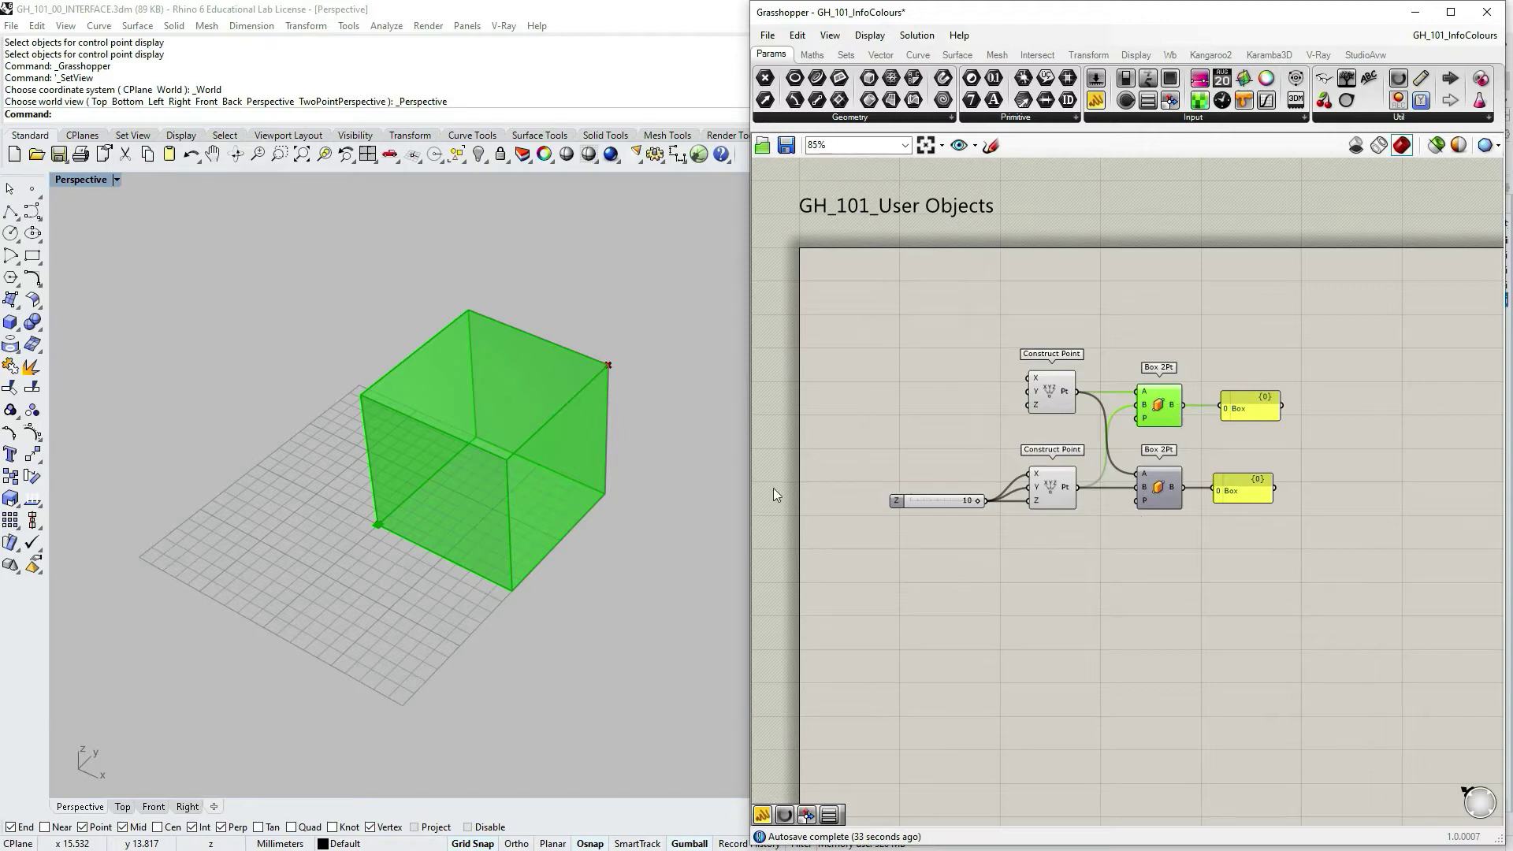
{"action": "left_click_drag", "start_coordinate": [1344, 362], "coordinate": [1169, 423]}
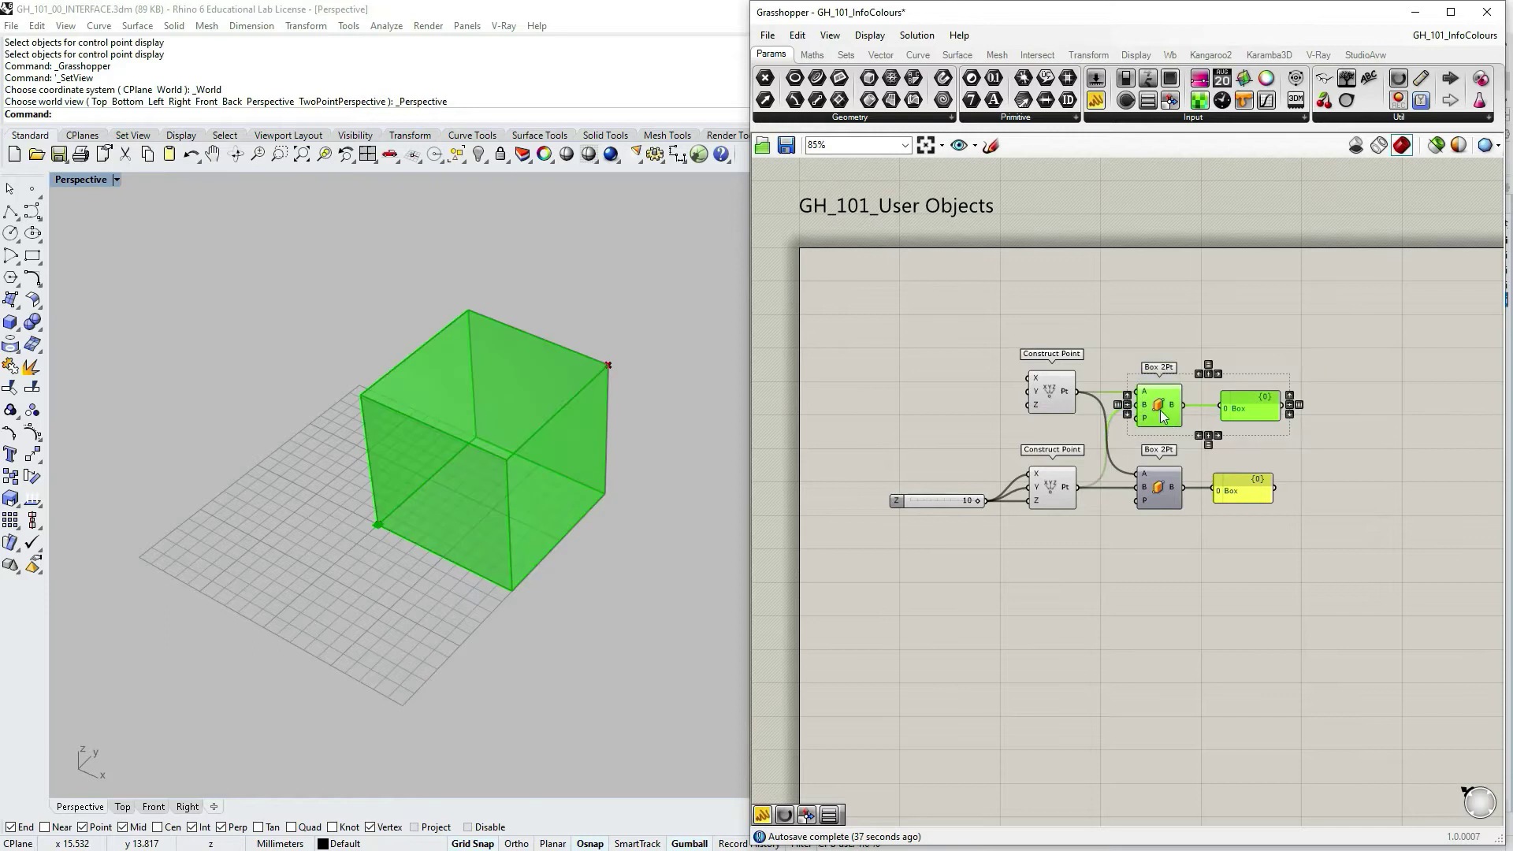
{"action": "middle_click", "coordinate": [1161, 411]}
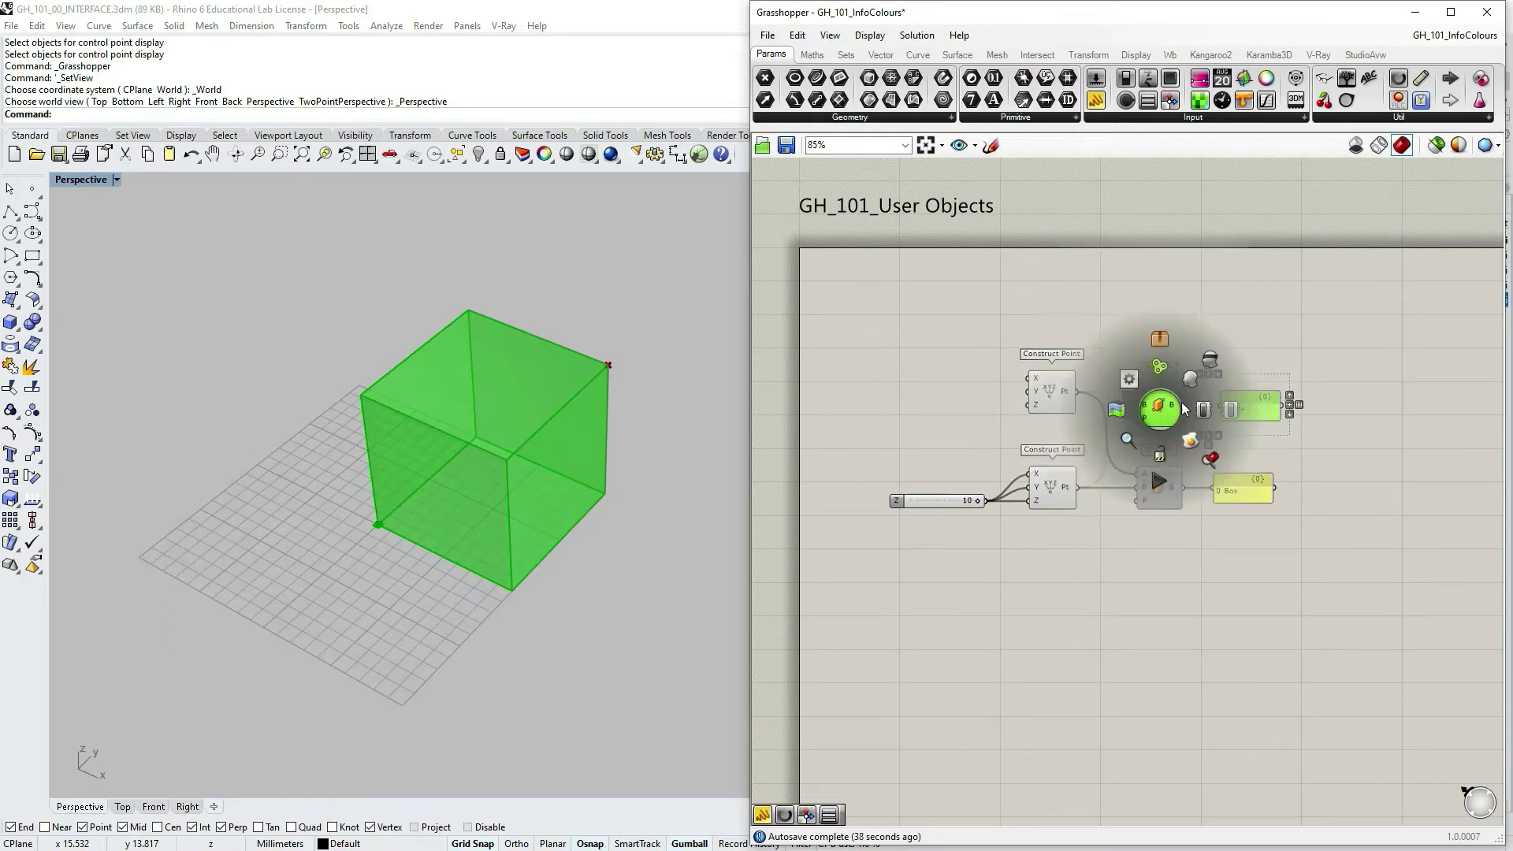
{"action": "left_click", "coordinate": [1209, 361]}
{"action": "left_click", "coordinate": [1232, 315]}
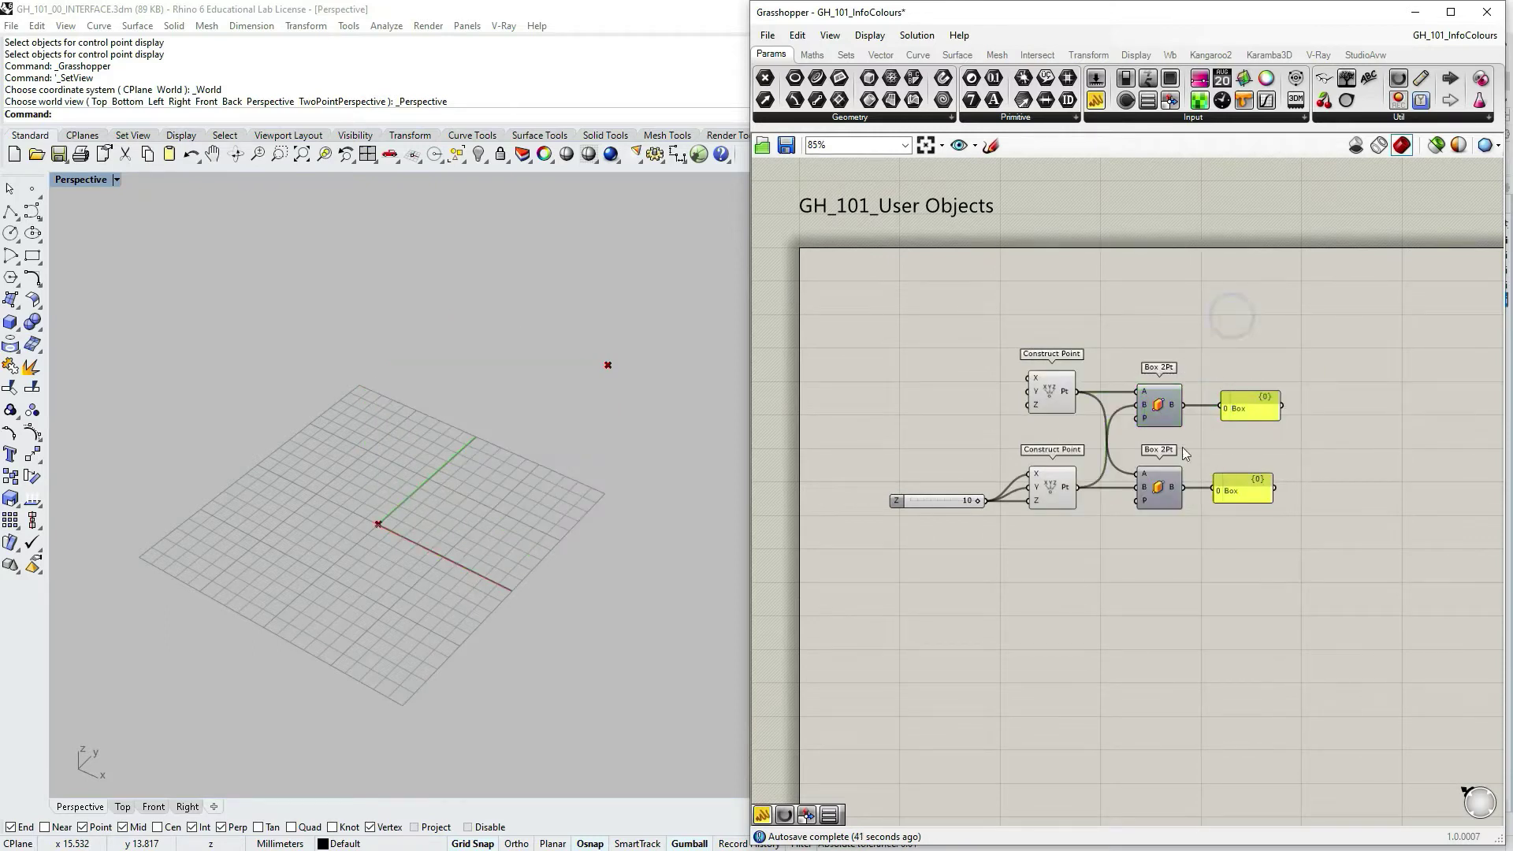
Step: Nudge the lower Box panel right and the upper Box panel slightly left
{"action": "left_click", "coordinate": [1178, 495]}
{"action": "left_click_drag", "start_coordinate": [1245, 493], "coordinate": [1254, 495]}
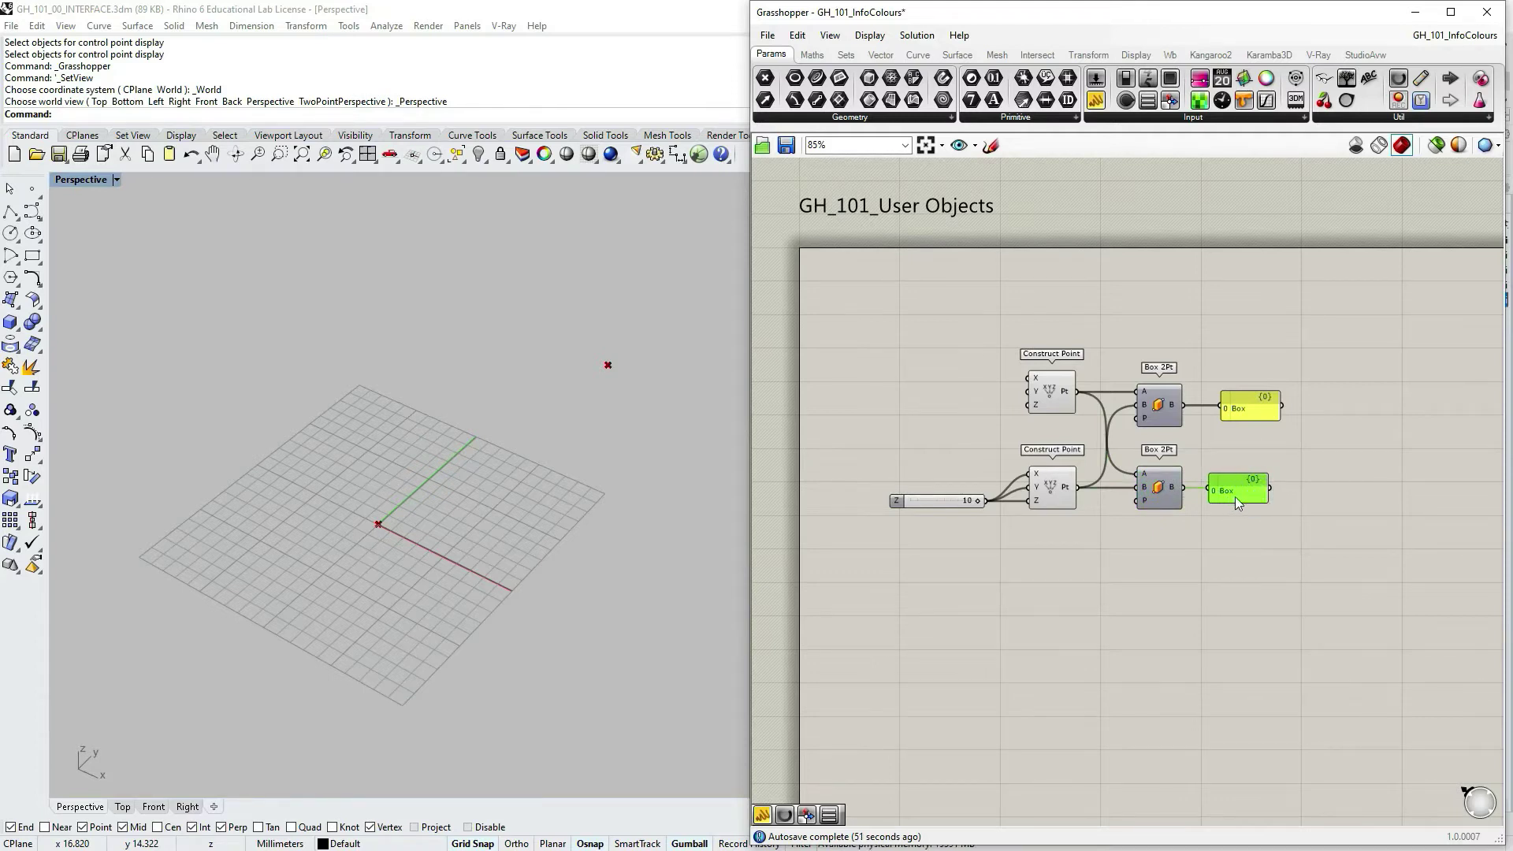
{"action": "left_click_drag", "start_coordinate": [1238, 497], "coordinate": [1244, 497]}
{"action": "left_click_drag", "start_coordinate": [1249, 413], "coordinate": [1244, 412]}
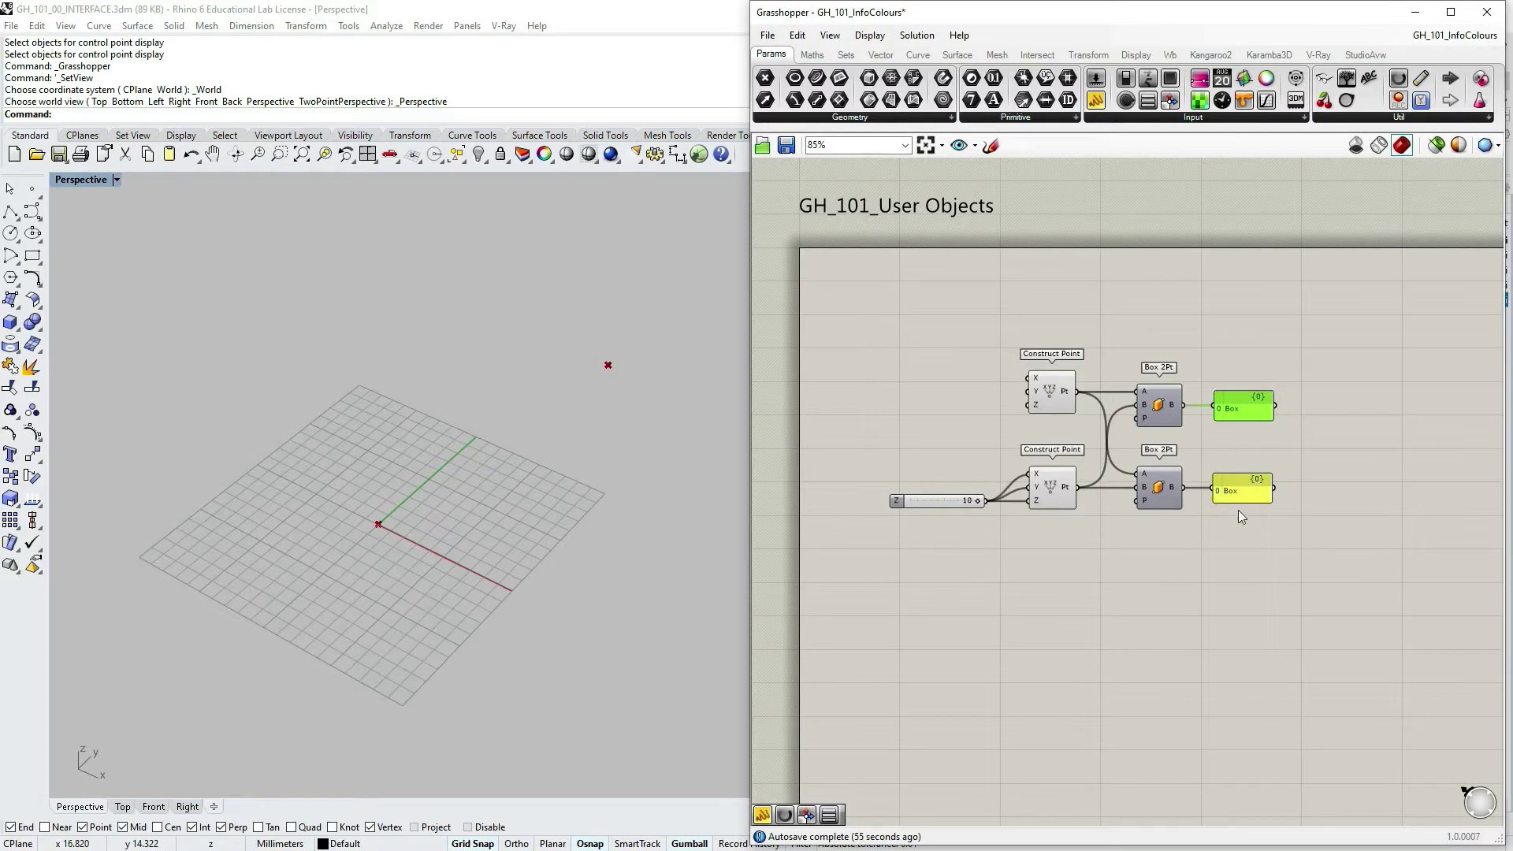
{"action": "left_click", "coordinate": [1276, 453]}
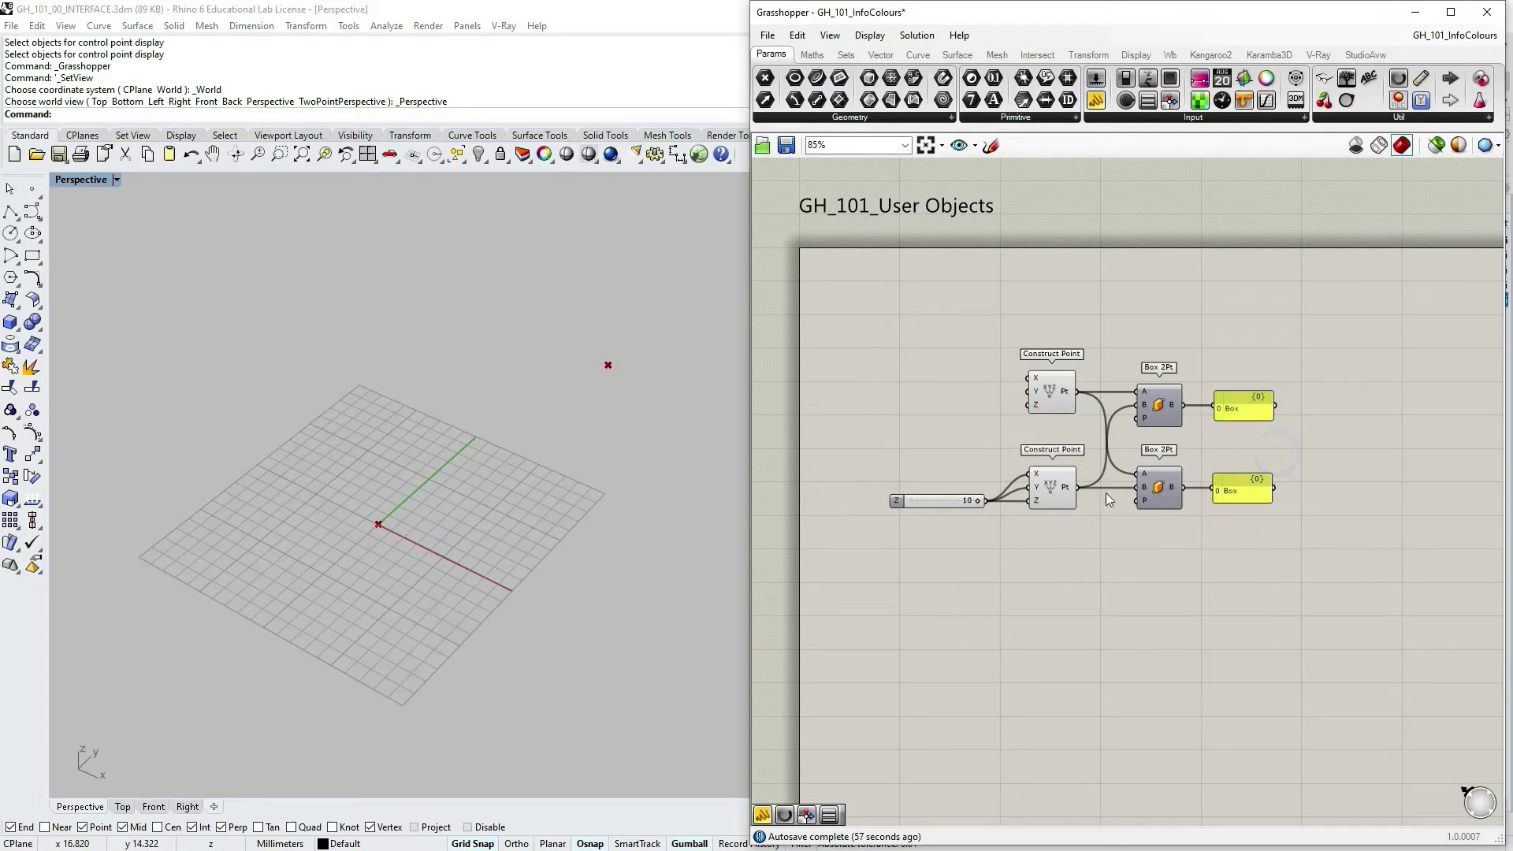
Step: Re-enable preview on the upper Box 2Pt so its red cube reappears
{"action": "left_click", "coordinate": [1152, 409]}
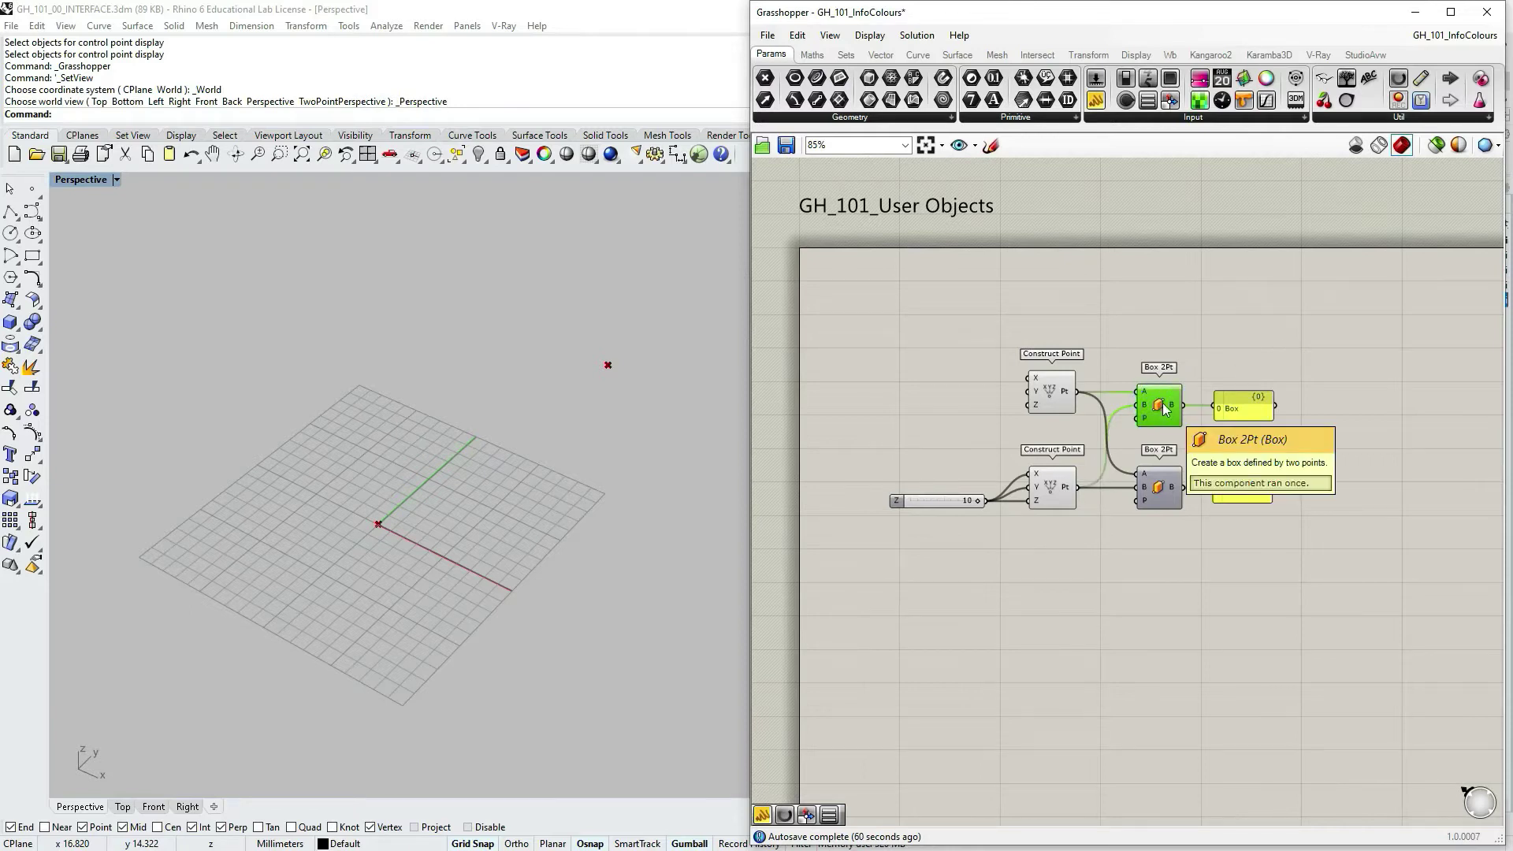
{"action": "middle_click", "coordinate": [1162, 404]}
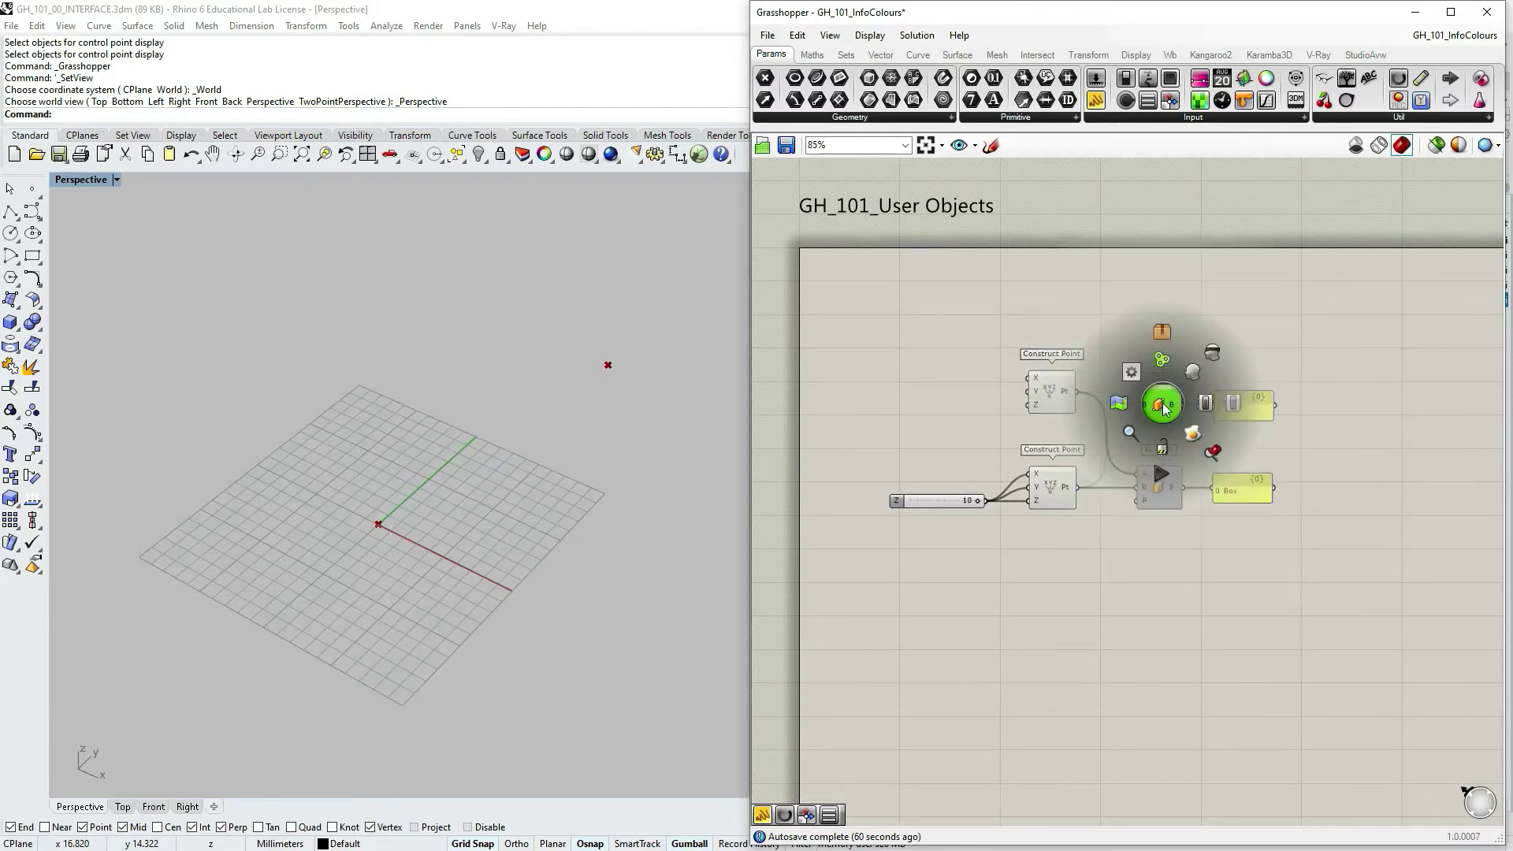
{"action": "left_click", "coordinate": [1194, 377]}
Step: Duplicate the lower Box 2Pt and its panel as a third pair below
{"action": "left_click", "coordinate": [1250, 329]}
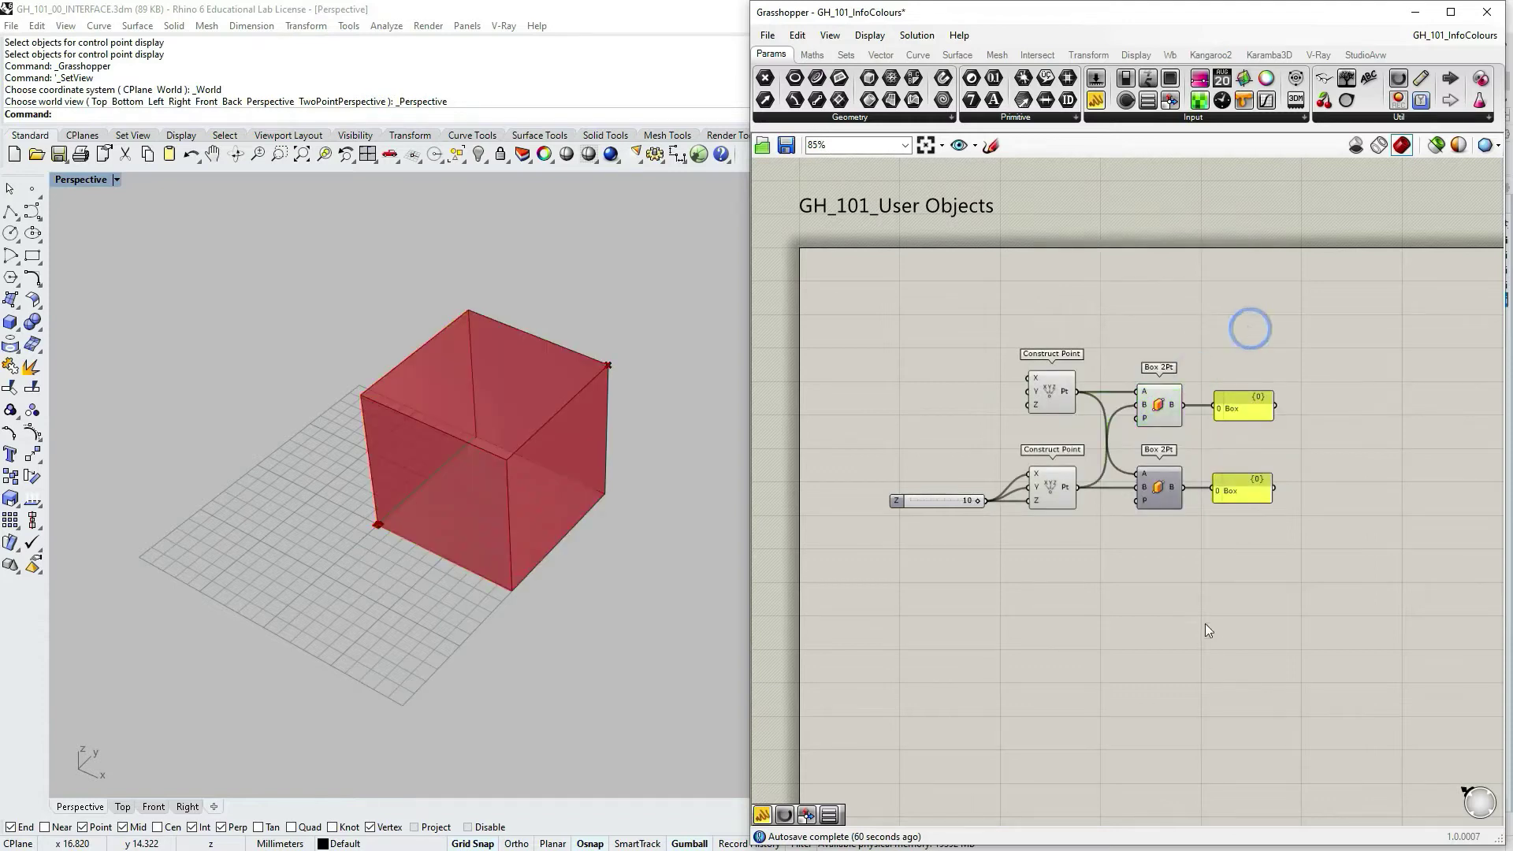
{"action": "left_click_drag", "start_coordinate": [1292, 548], "coordinate": [1160, 558]}
{"action": "mouse_move", "coordinate": [1180, 627]}
{"action": "right_mouse_down"}
{"action": "mouse_move", "coordinate": [1172, 580]}
{"action": "mouse_move", "coordinate": [1166, 609]}
{"action": "right_mouse_up"}
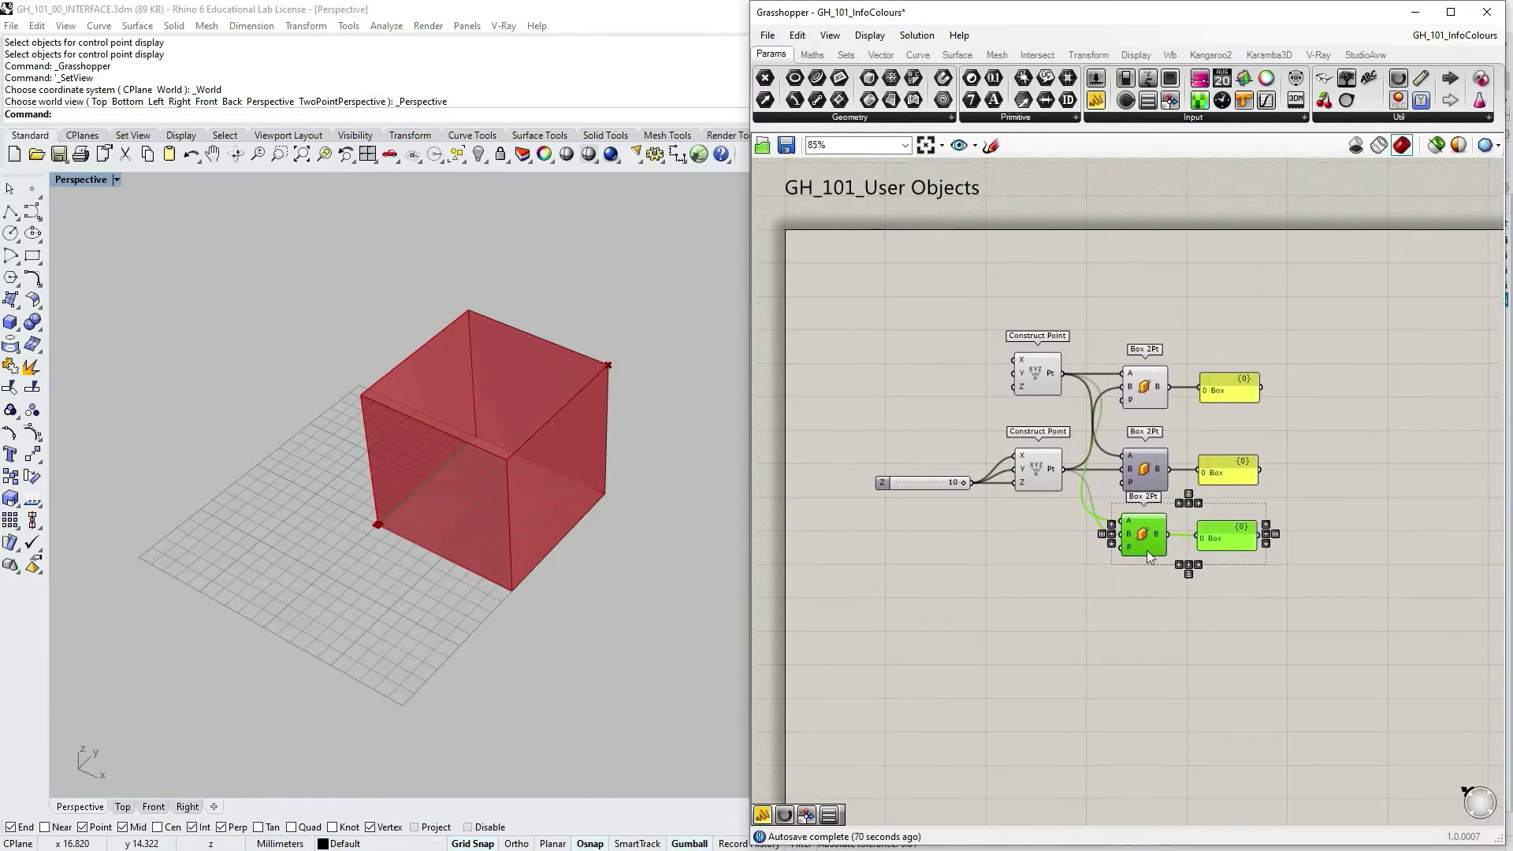
{"action": "left_click_drag", "start_coordinate": [1148, 552], "coordinate": [1141, 538]}
{"action": "left_click", "coordinate": [1158, 621]}
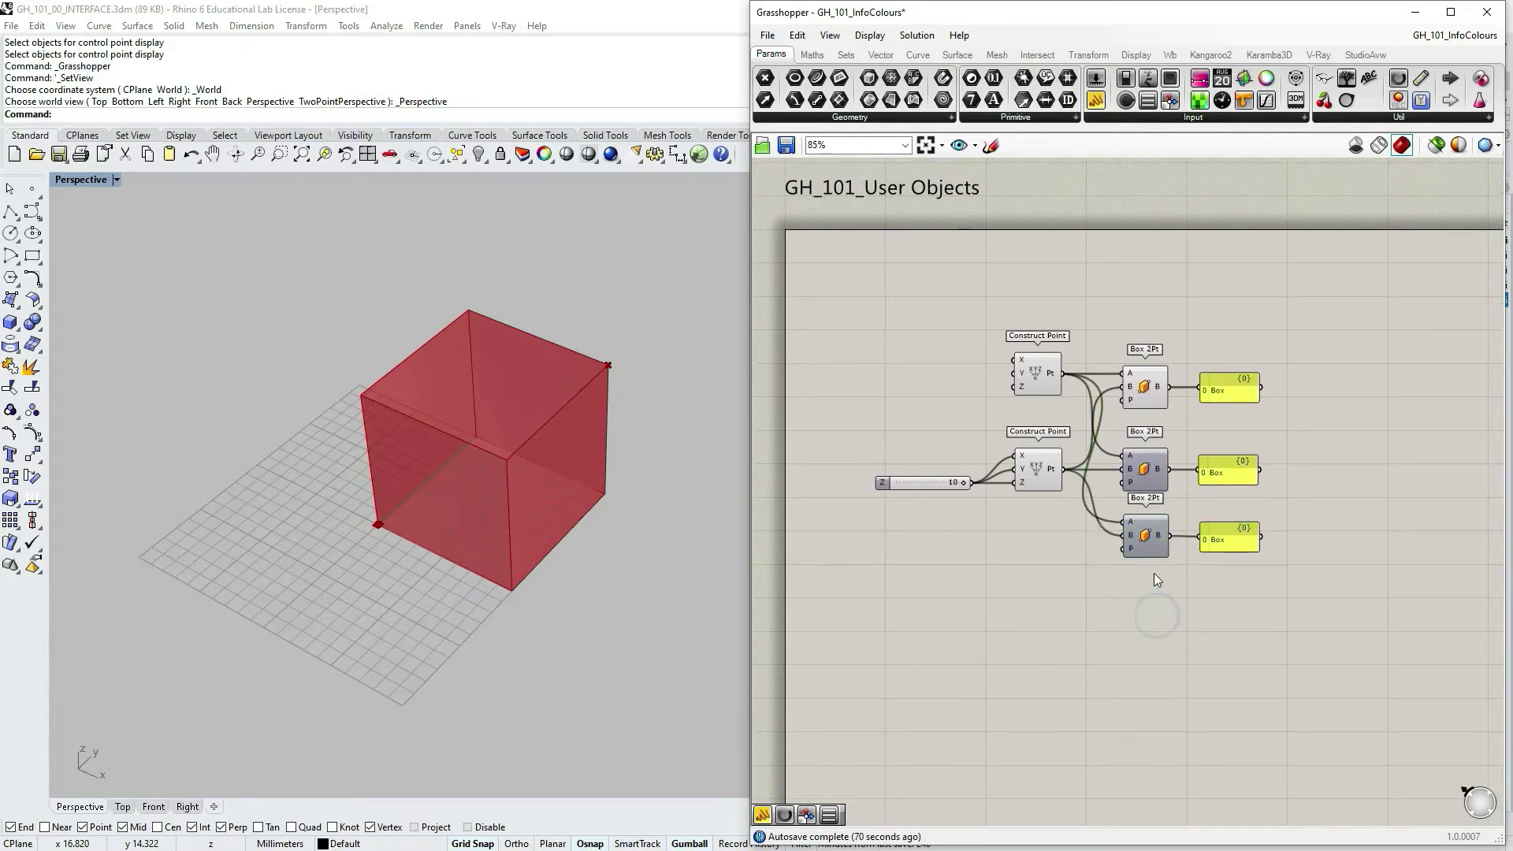
Step: Turn on preview for the third Box 2Pt
{"action": "middle_click", "coordinate": [1148, 546]}
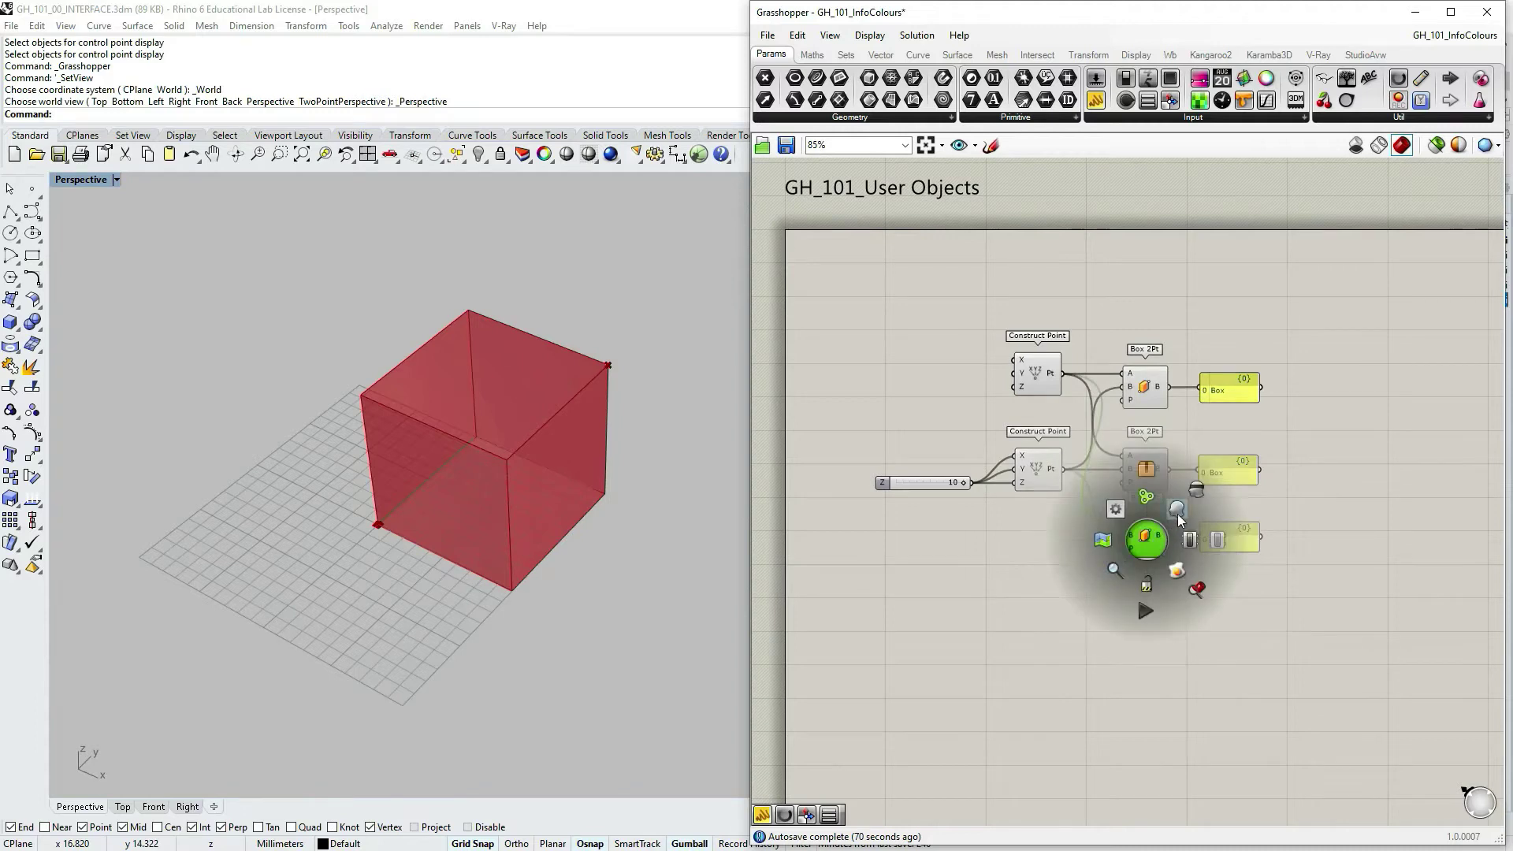
{"action": "left_click", "coordinate": [1158, 575]}
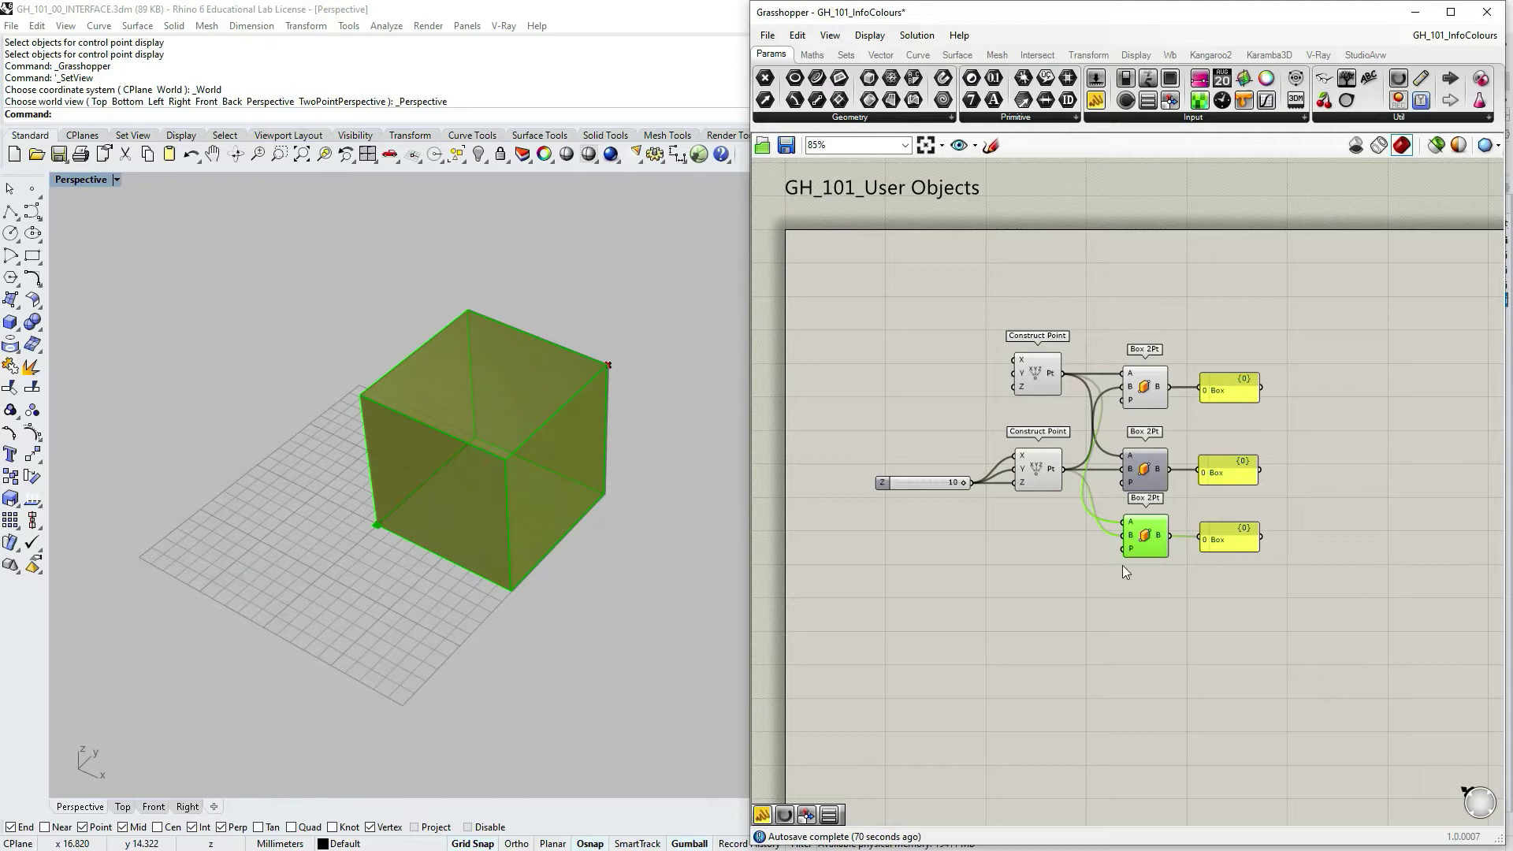
{"action": "left_click", "coordinate": [1159, 570]}
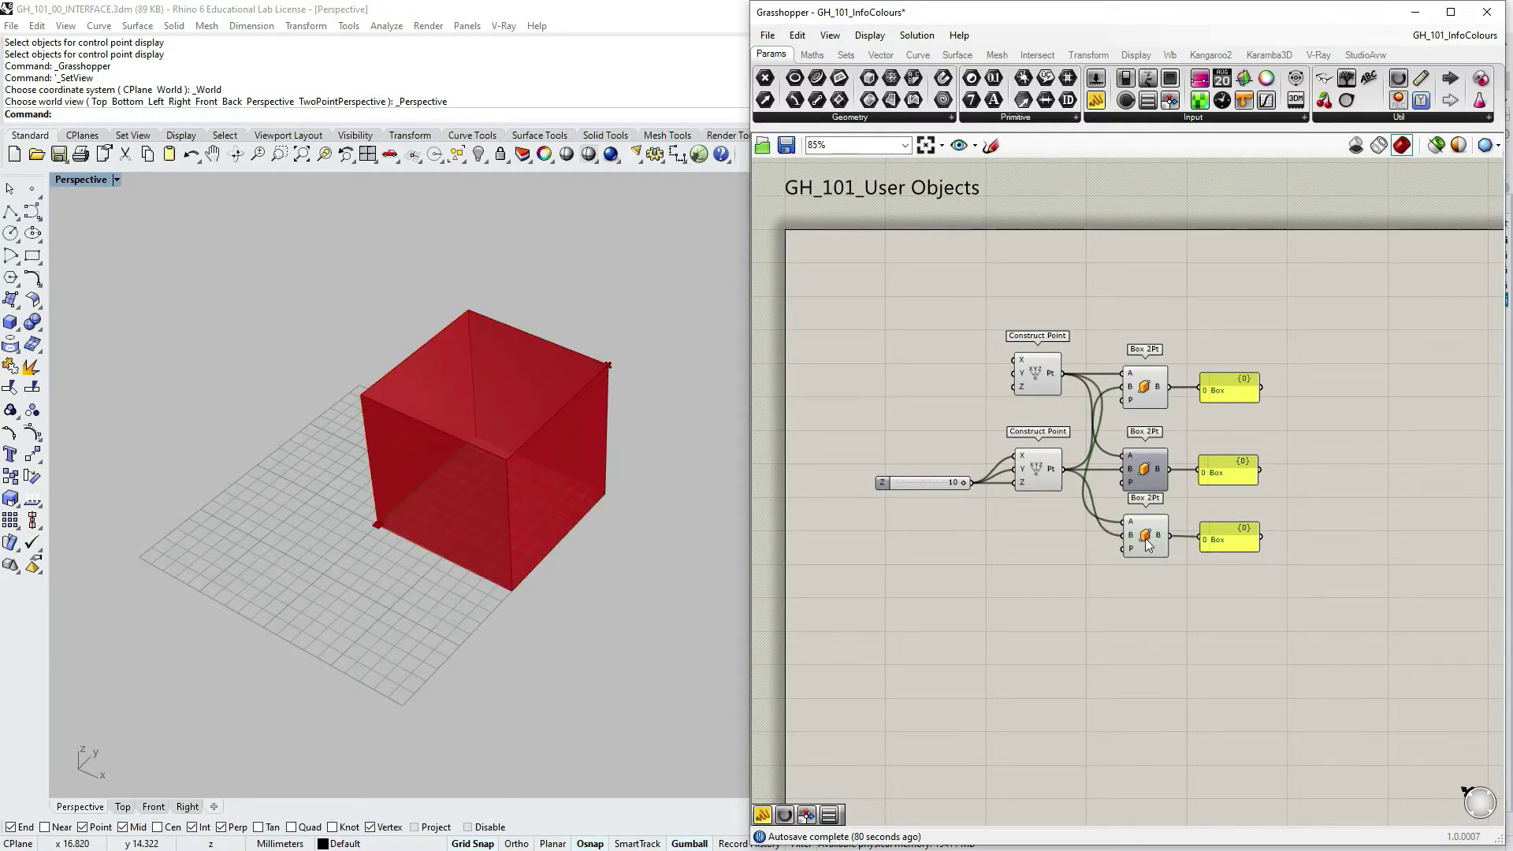
{"action": "left_click", "coordinate": [1150, 544]}
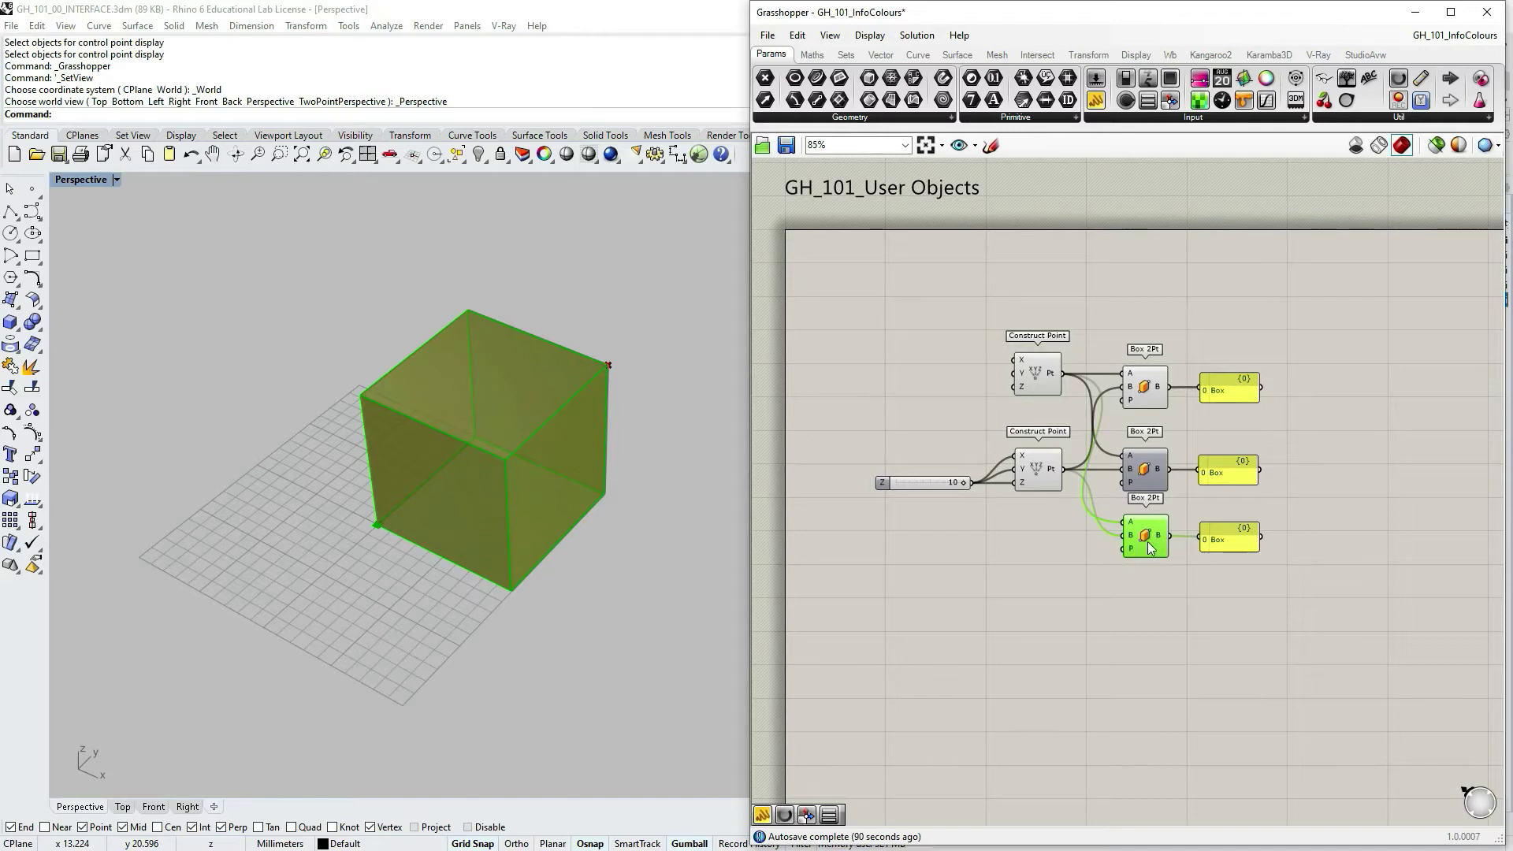
Step: Select the third Box 2Pt together with its Box panel, then deselect them
{"action": "left_click", "coordinate": [1219, 538]}
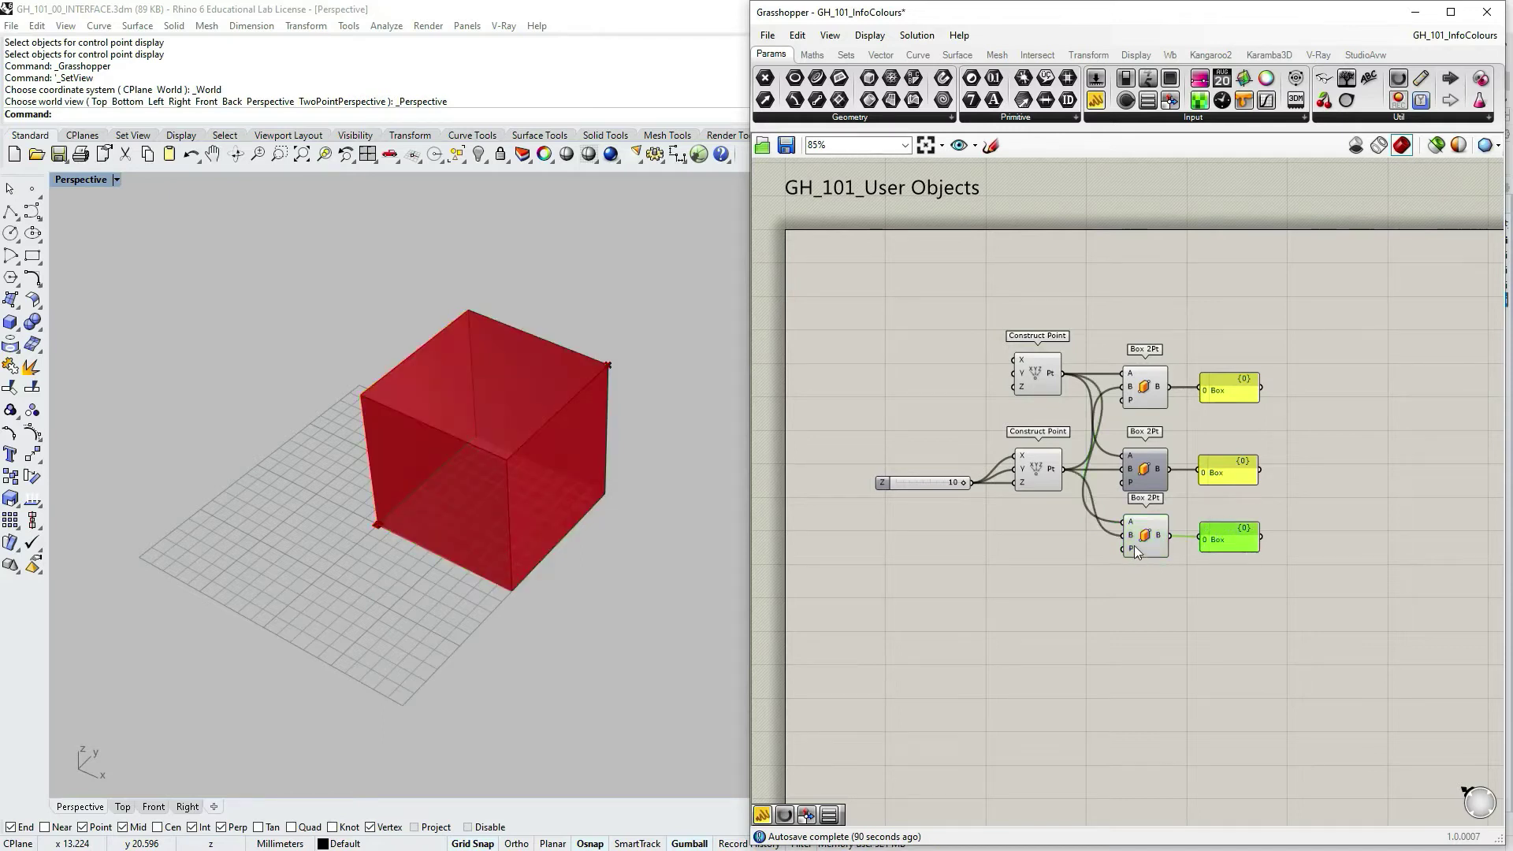
{"action": "left_click", "coordinate": [1144, 549]}
{"action": "left_click", "coordinate": [1221, 529]}
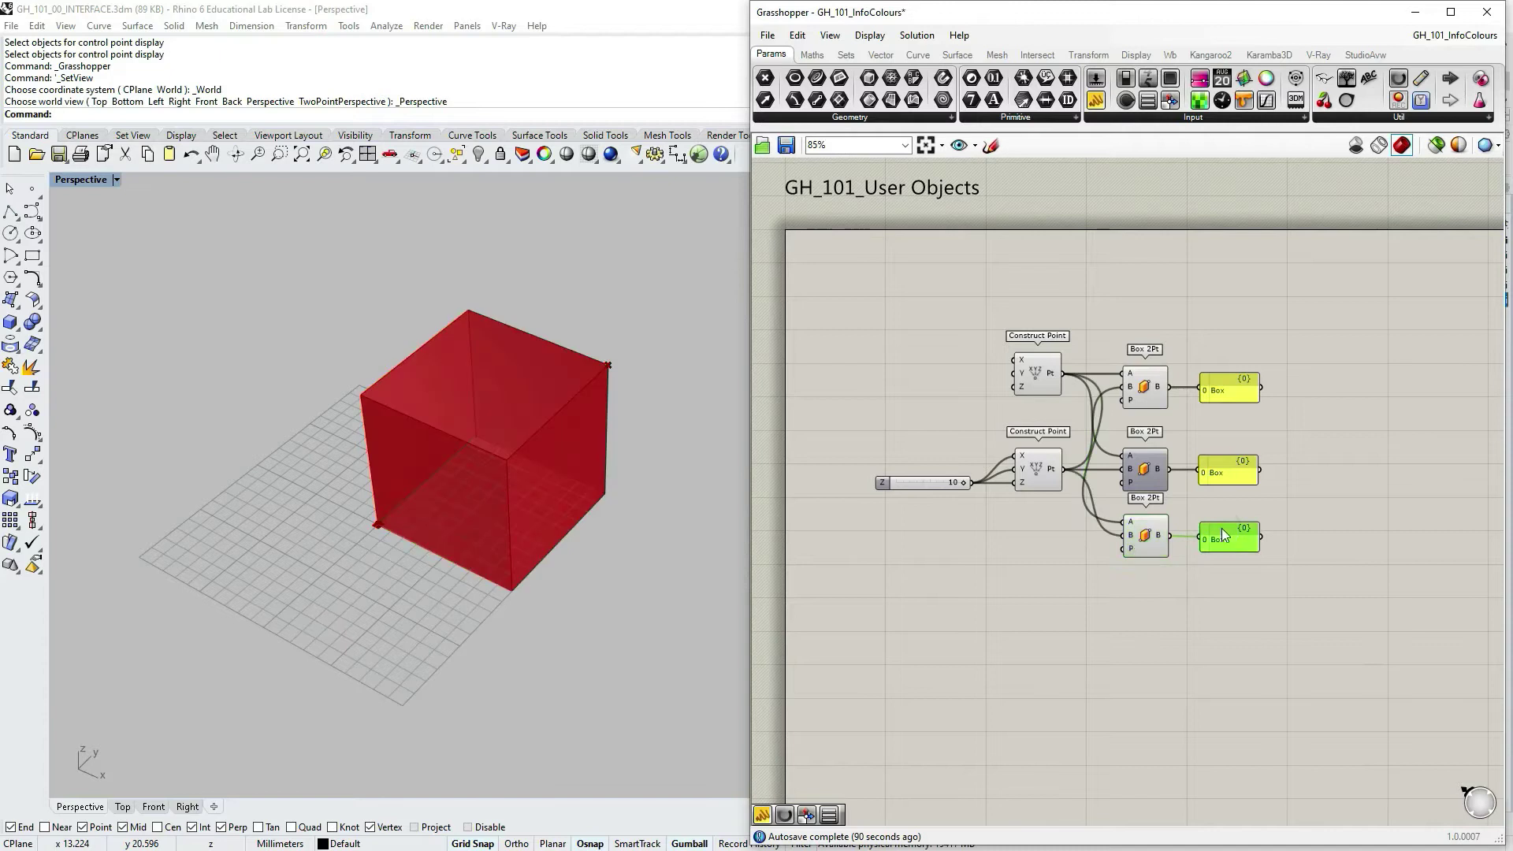
{"action": "left_click", "coordinate": [1143, 547]}
{"action": "left_click_drag", "start_coordinate": [1256, 581], "coordinate": [1156, 549]}
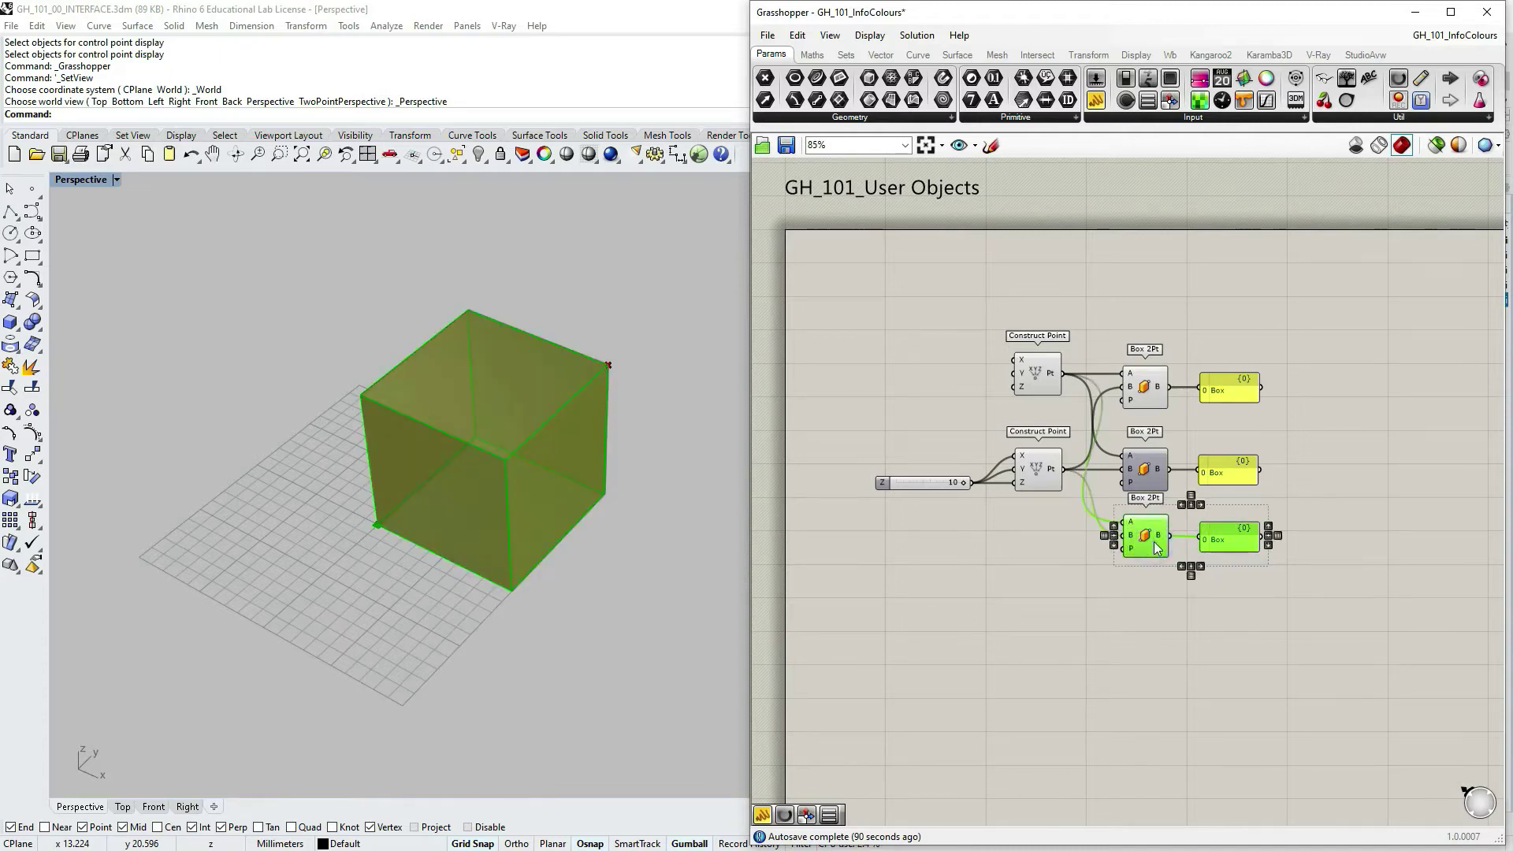
{"action": "left_click", "coordinate": [1167, 564]}
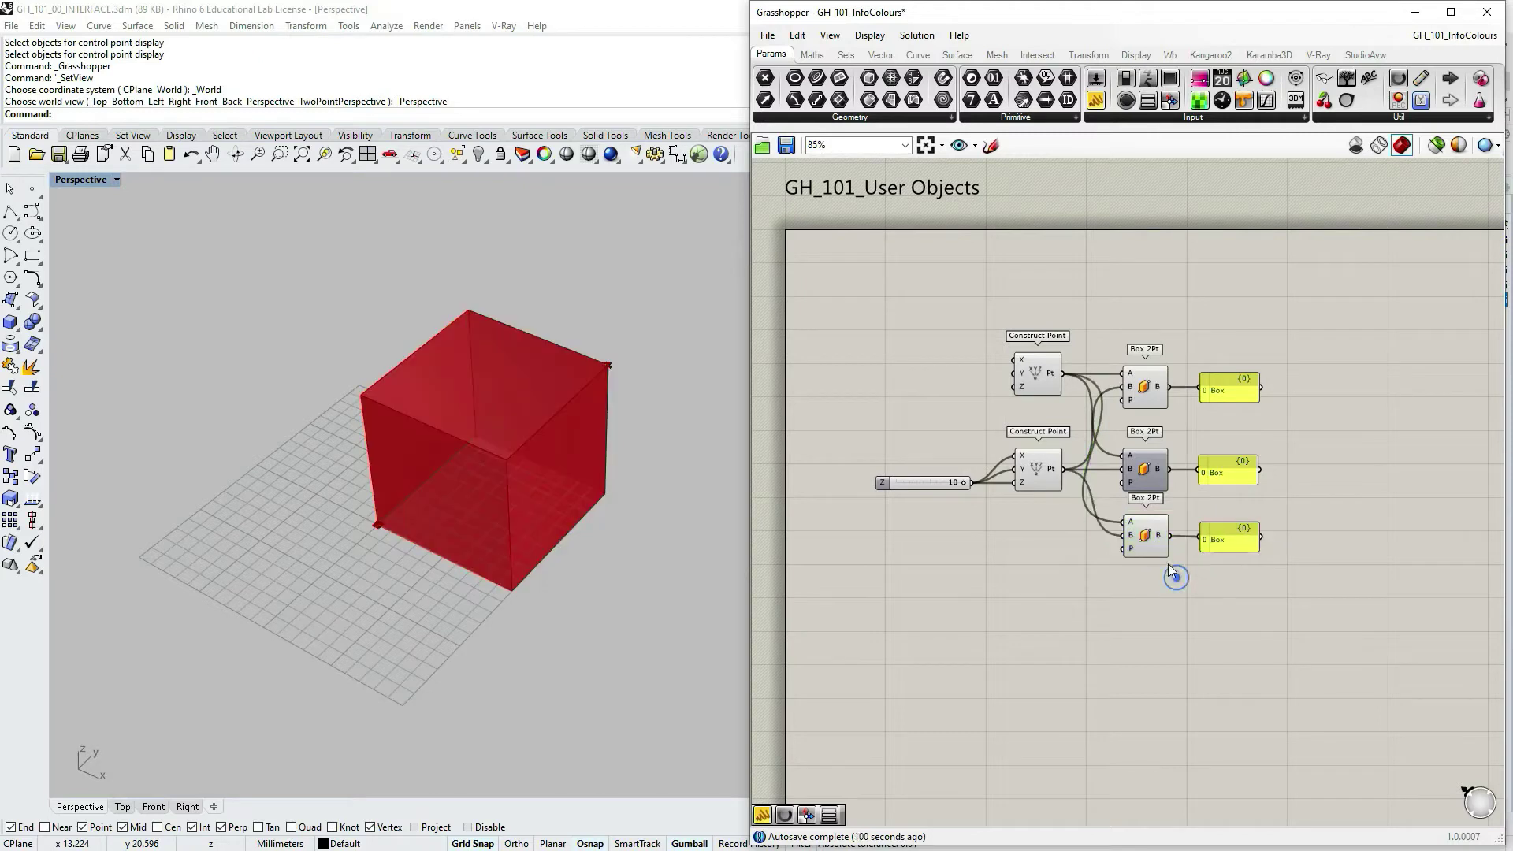
Step: Disconnect the third Box 2Pt's A input so it shows the orange warning
{"action": "right_click", "coordinate": [1131, 527]}
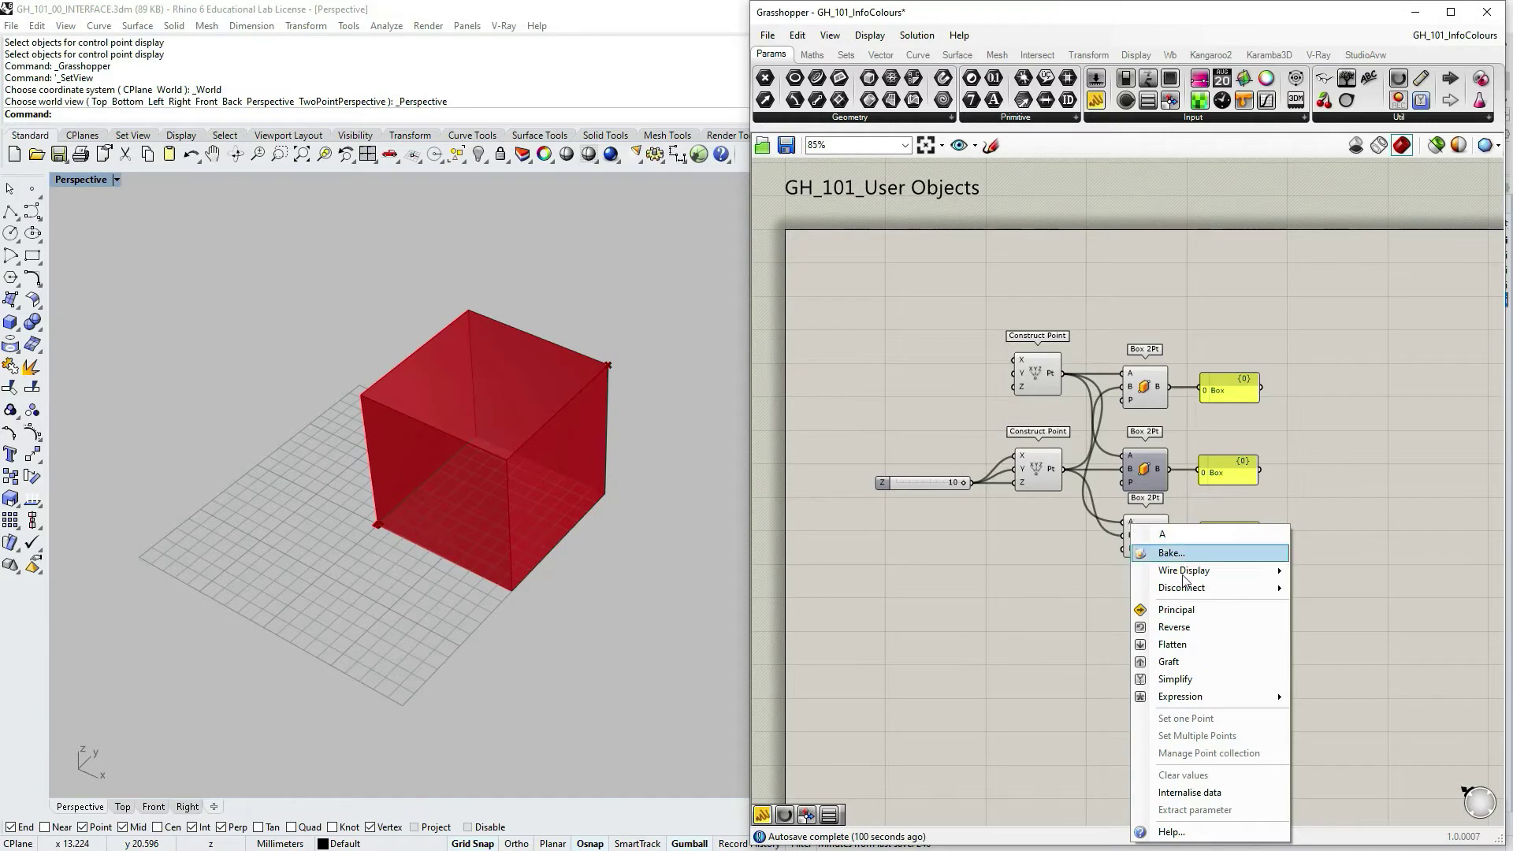
{"action": "mouse_move", "coordinate": [1190, 591]}
{"action": "left_click", "coordinate": [1349, 589]}
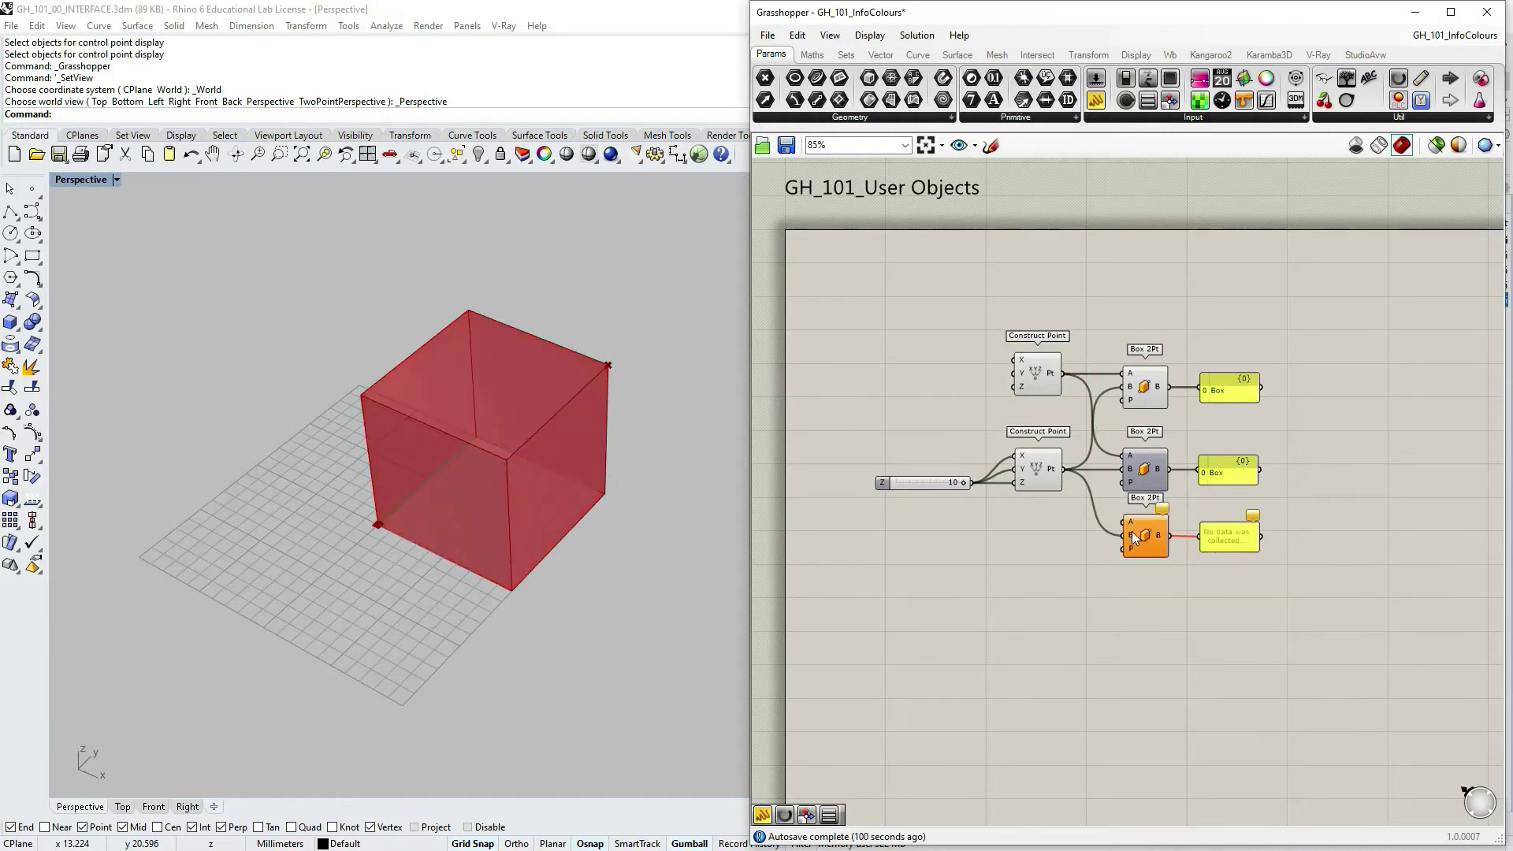
{"action": "left_click_drag", "start_coordinate": [1254, 580], "coordinate": [1146, 528]}
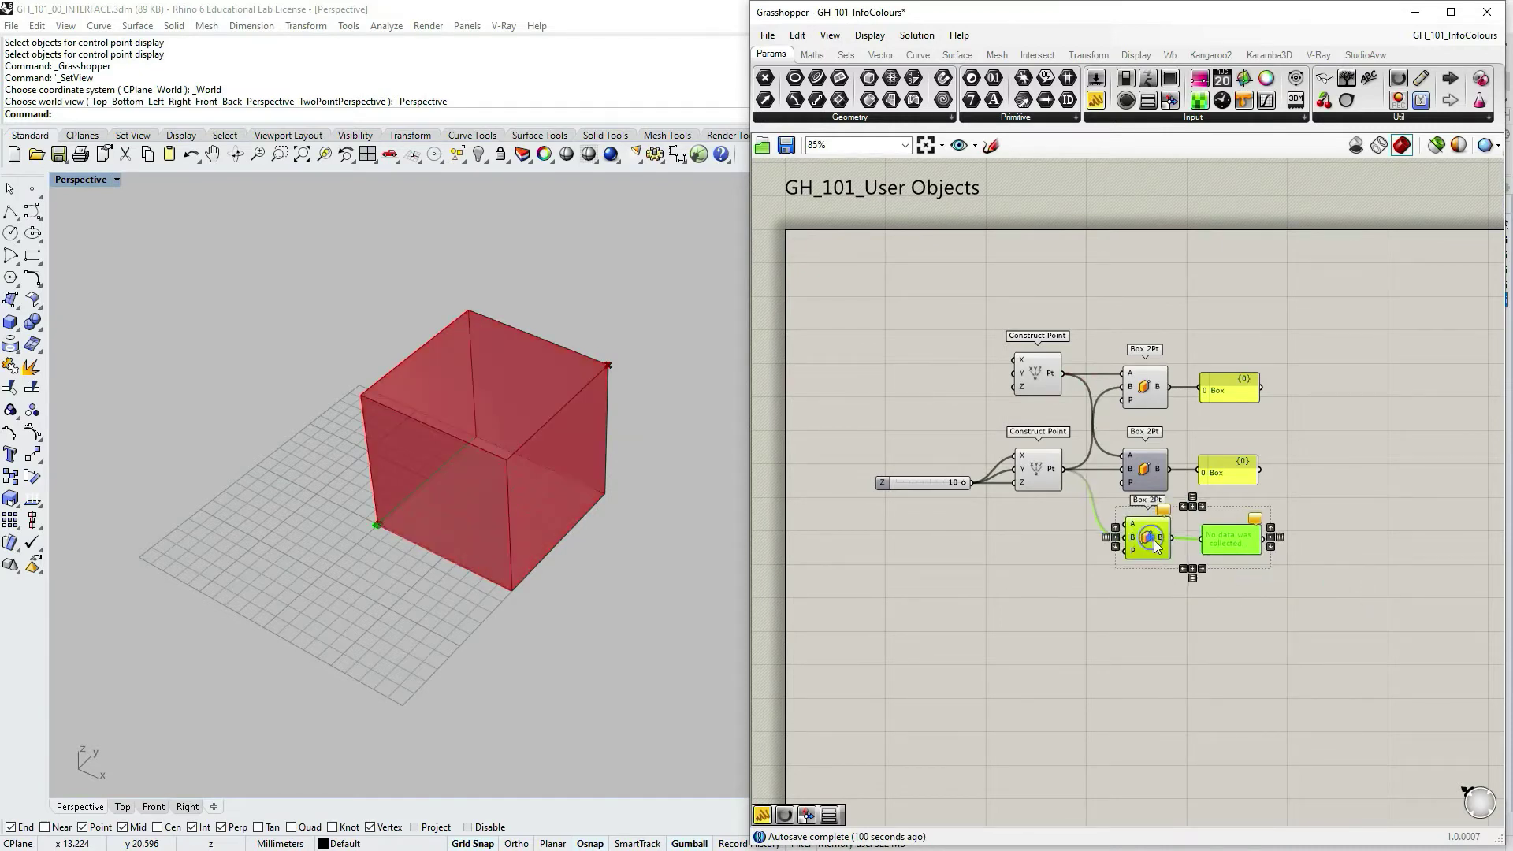
{"action": "left_click", "coordinate": [1179, 595]}
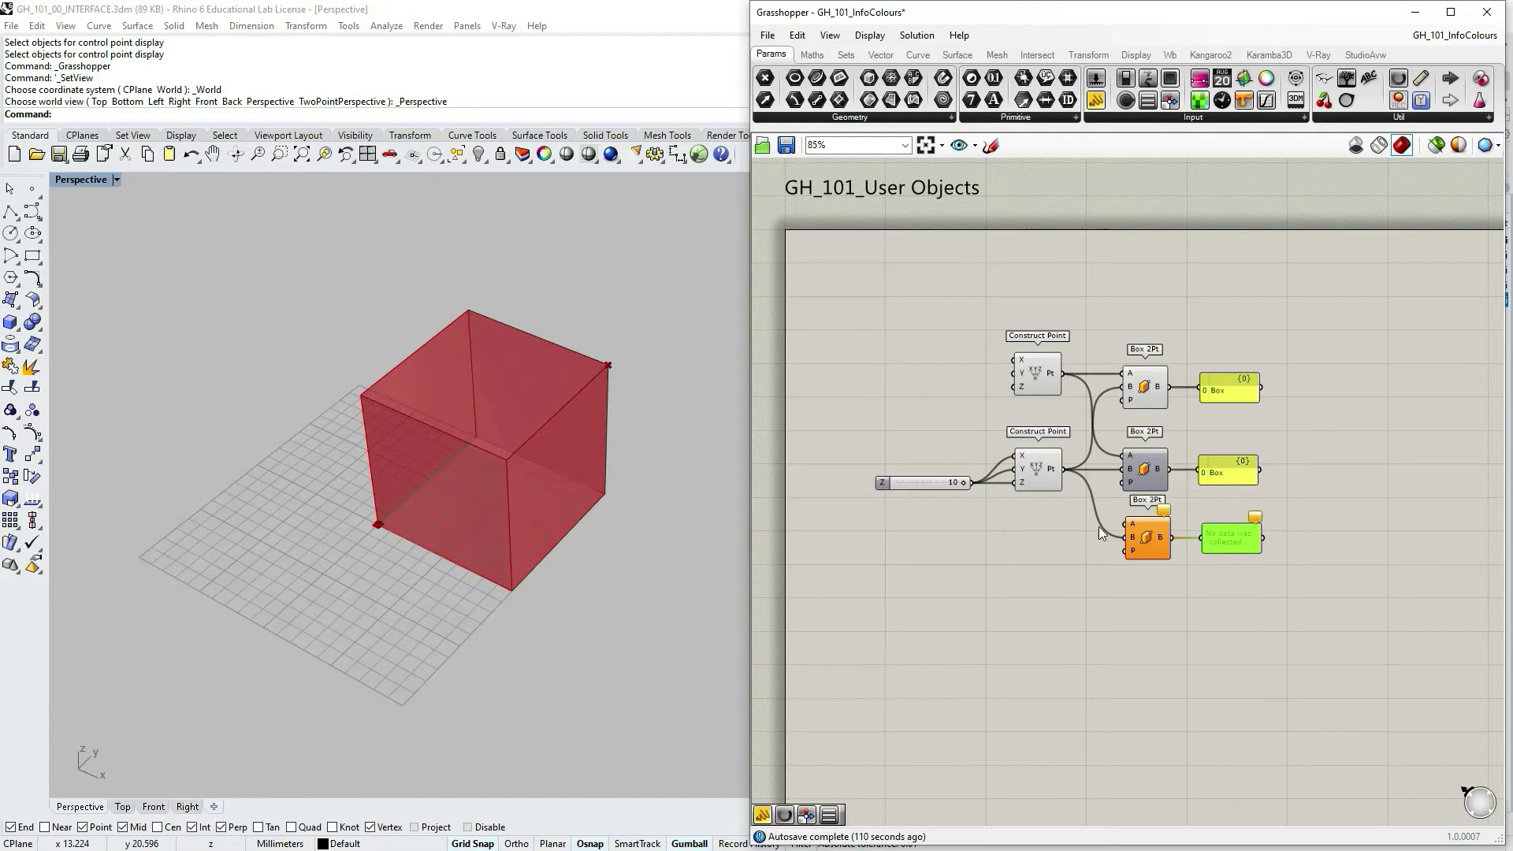
{"action": "mouse_move", "coordinate": [1165, 512]}
{"action": "left_click", "coordinate": [860, 37]}
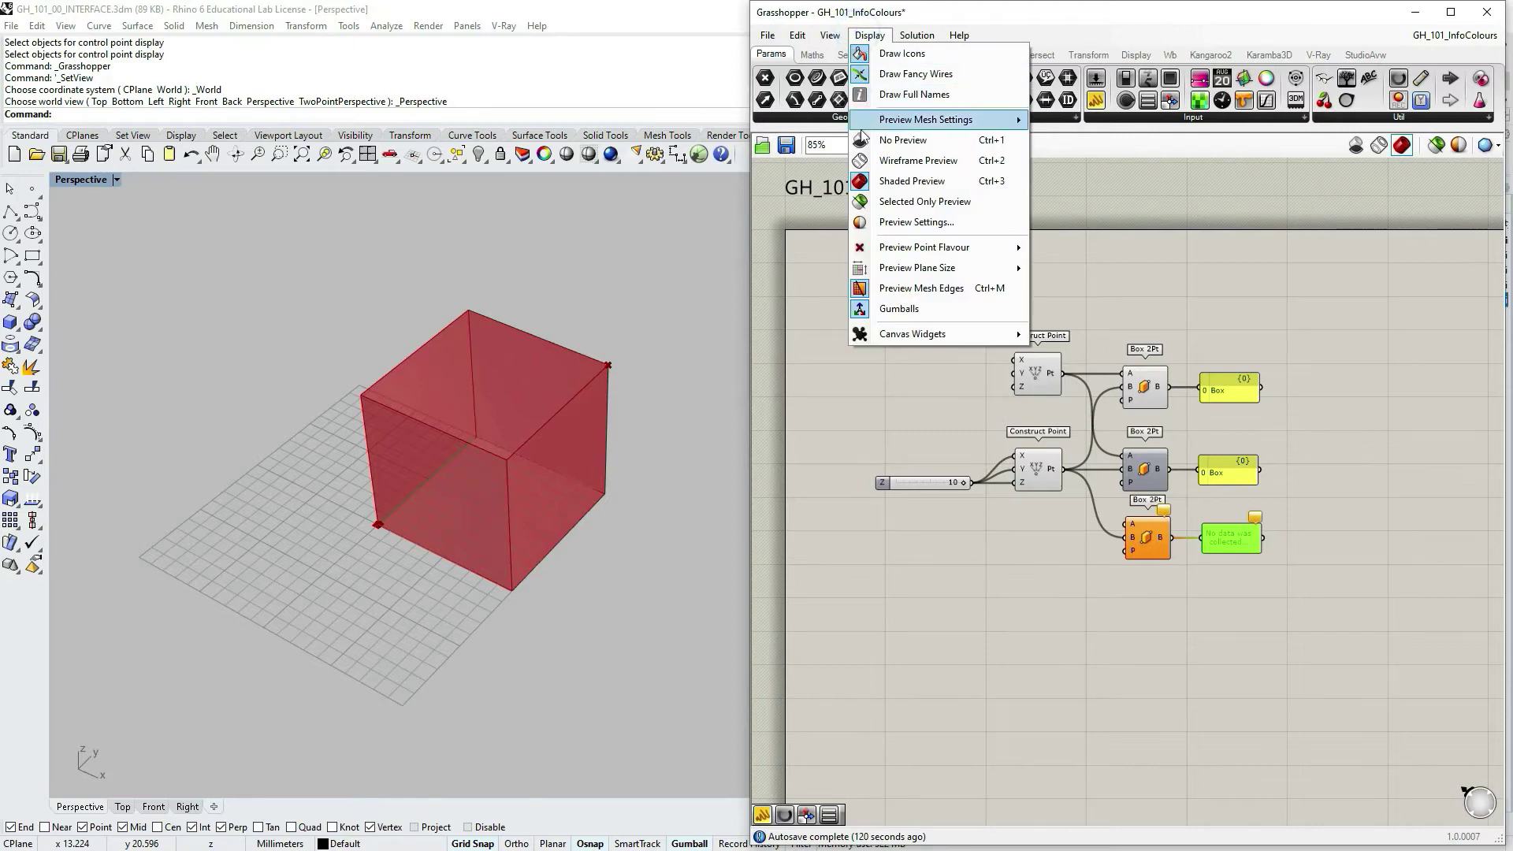
{"action": "left_click", "coordinate": [867, 37]}
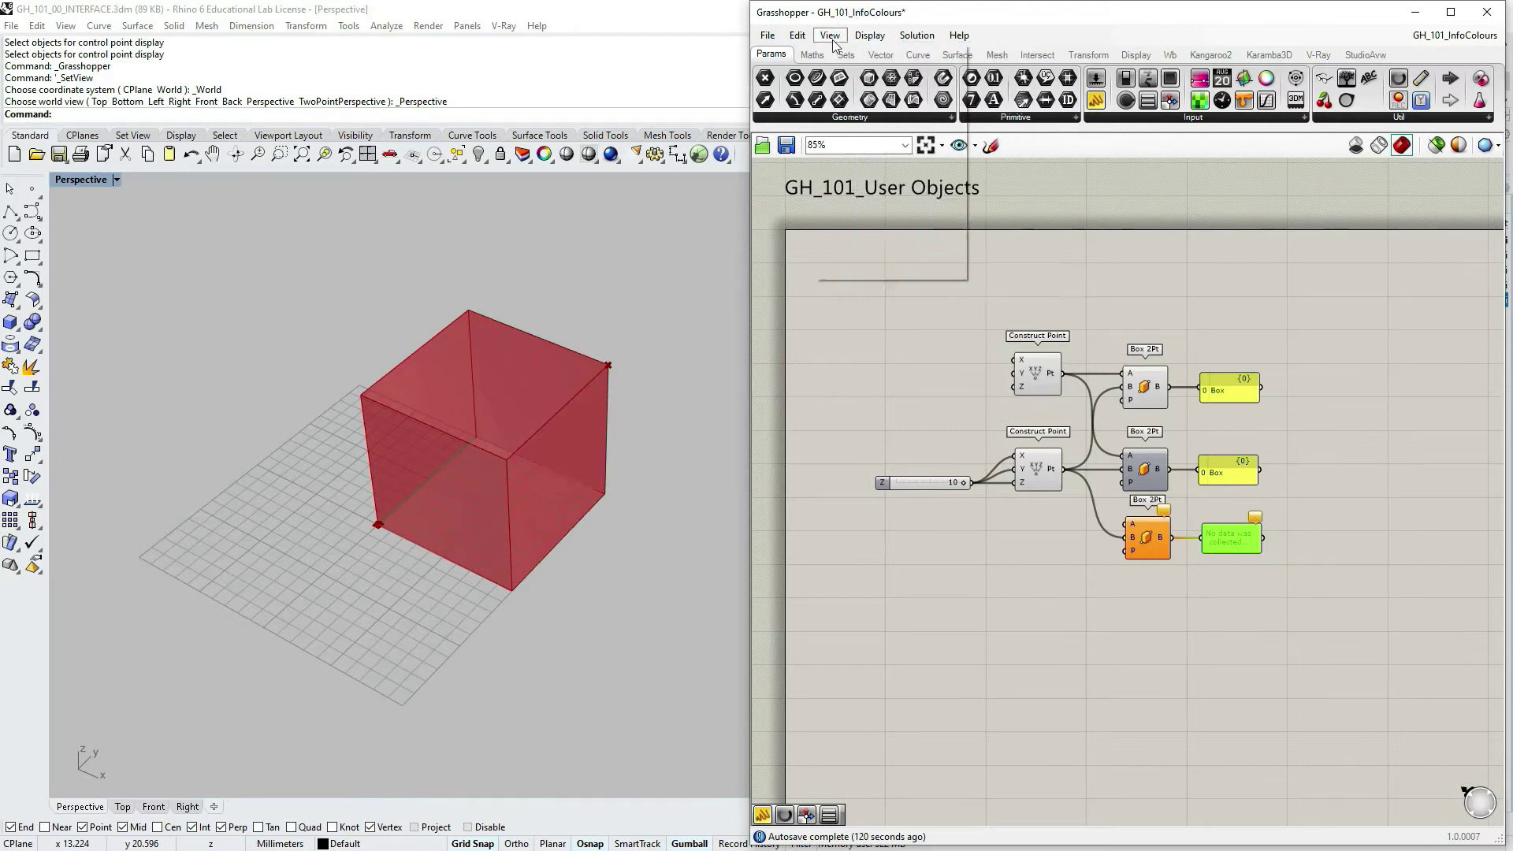
{"action": "left_click", "coordinate": [867, 37]}
{"action": "mouse_move", "coordinate": [911, 337]}
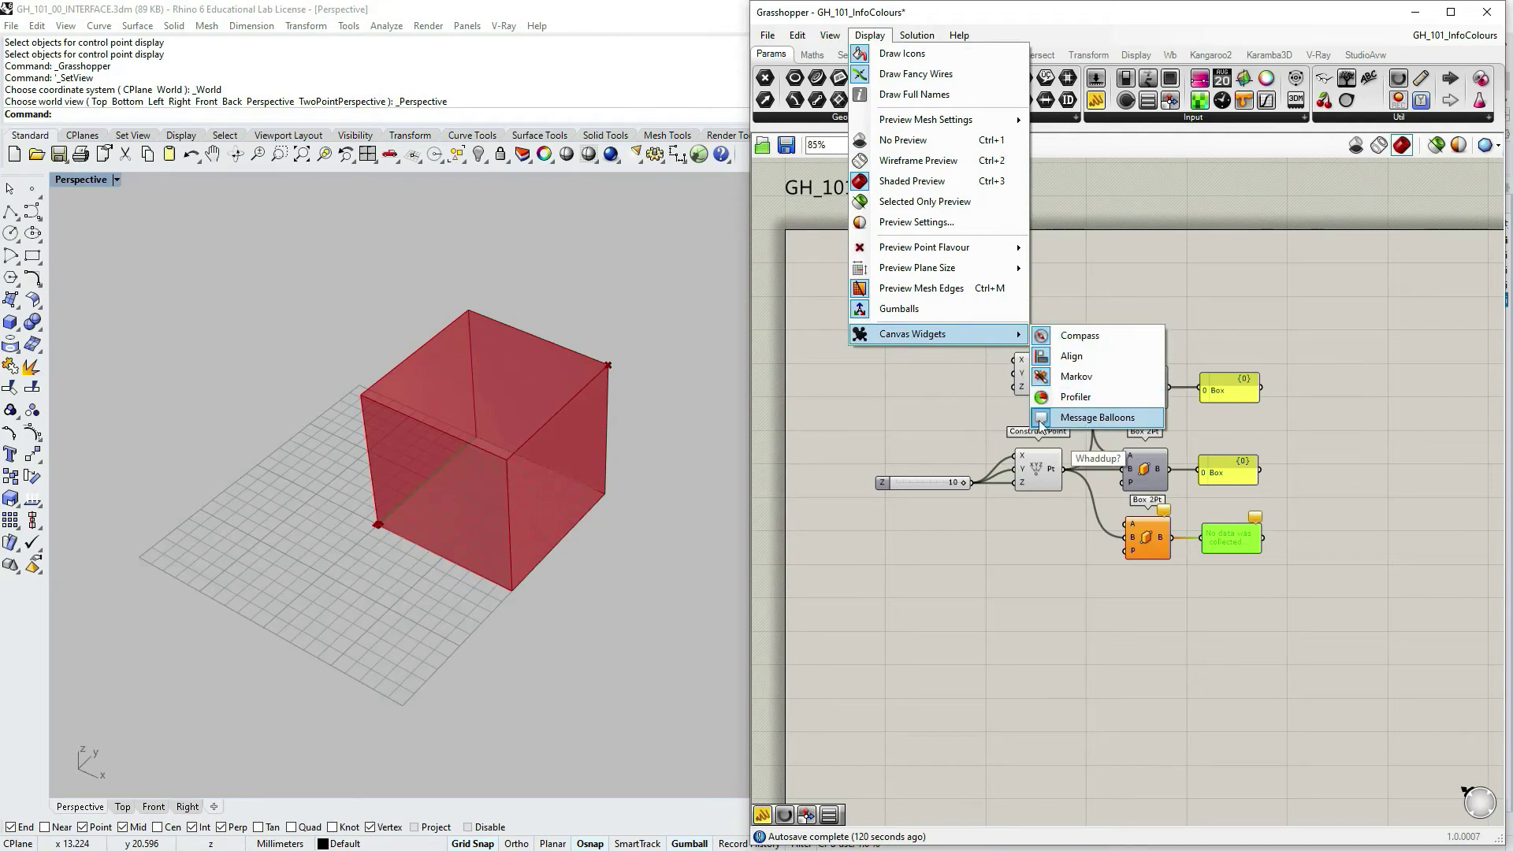
{"action": "left_click", "coordinate": [1174, 604]}
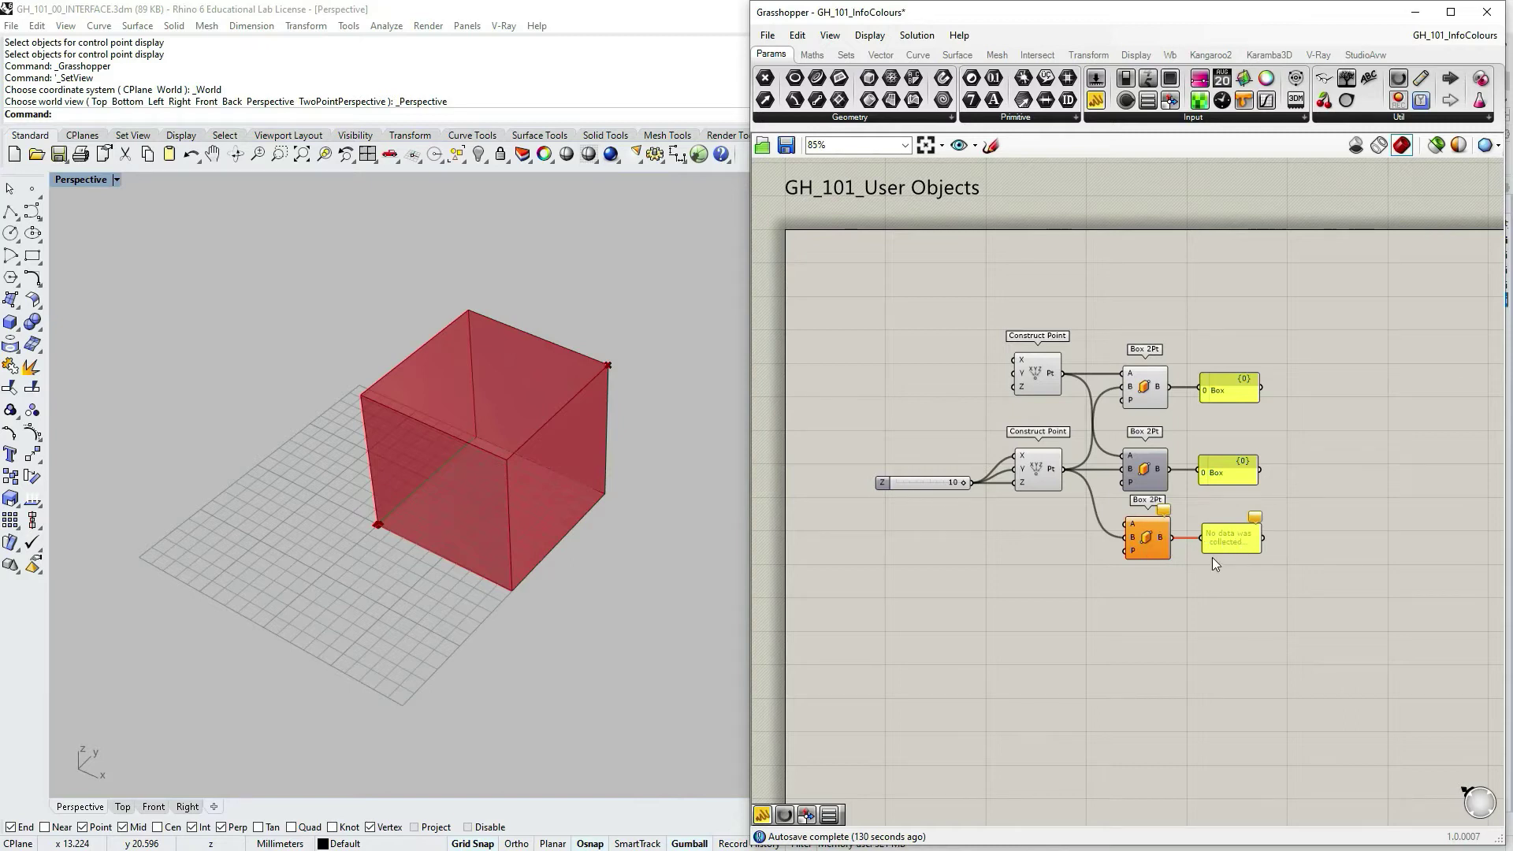
Step: Window-select the bottom orange Box 2Pt with its panel and paste a copy beneath
{"action": "scroll", "coordinate": [1212, 557], "scroll_direction": "up", "scroll_amount": 3}
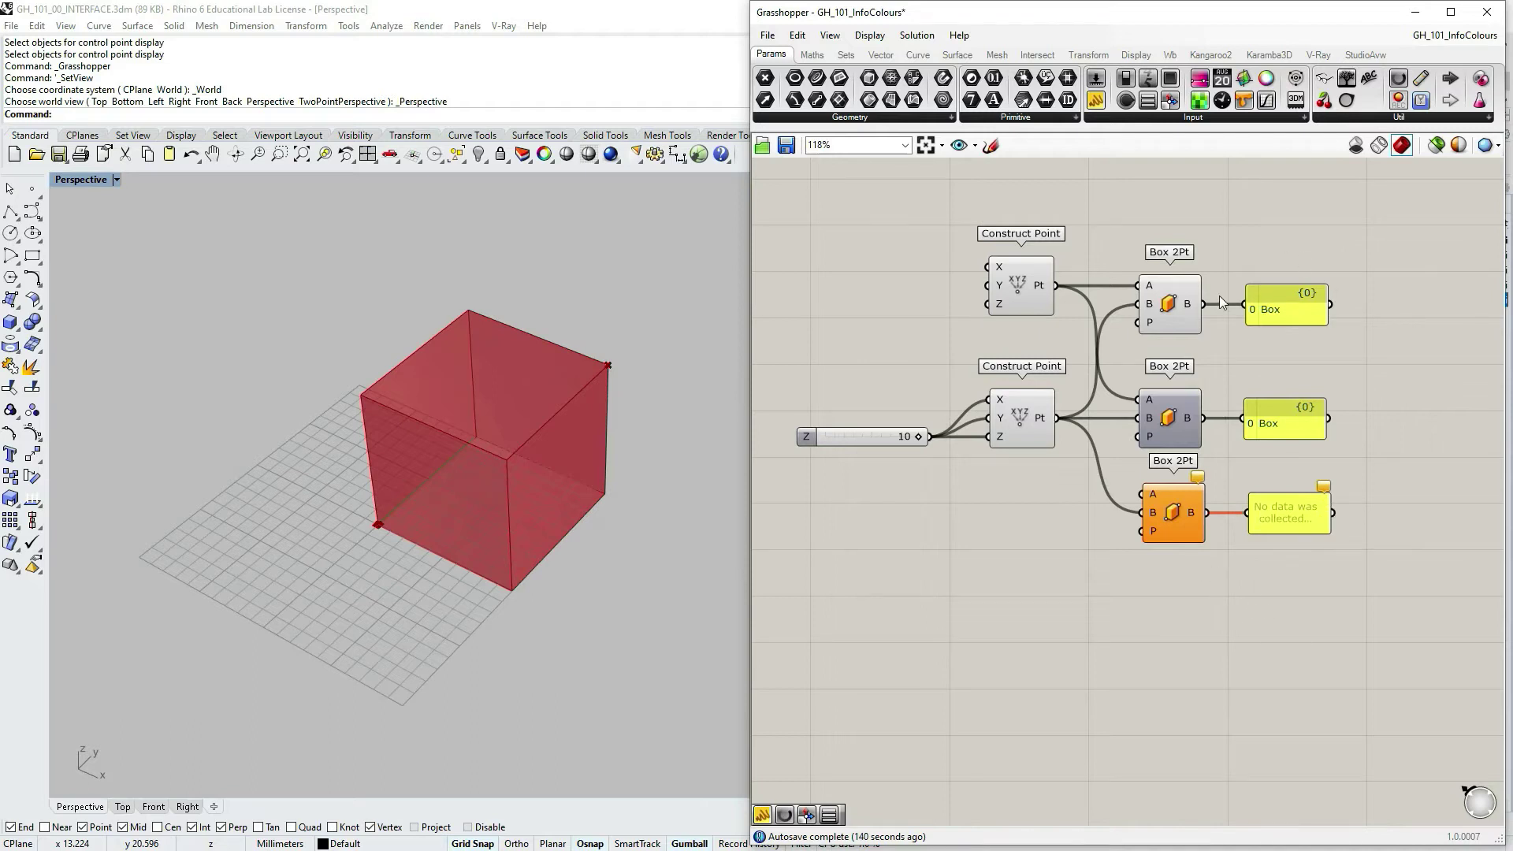
{"action": "right_click_drag", "start_coordinate": [1199, 631], "coordinate": [1193, 547]}
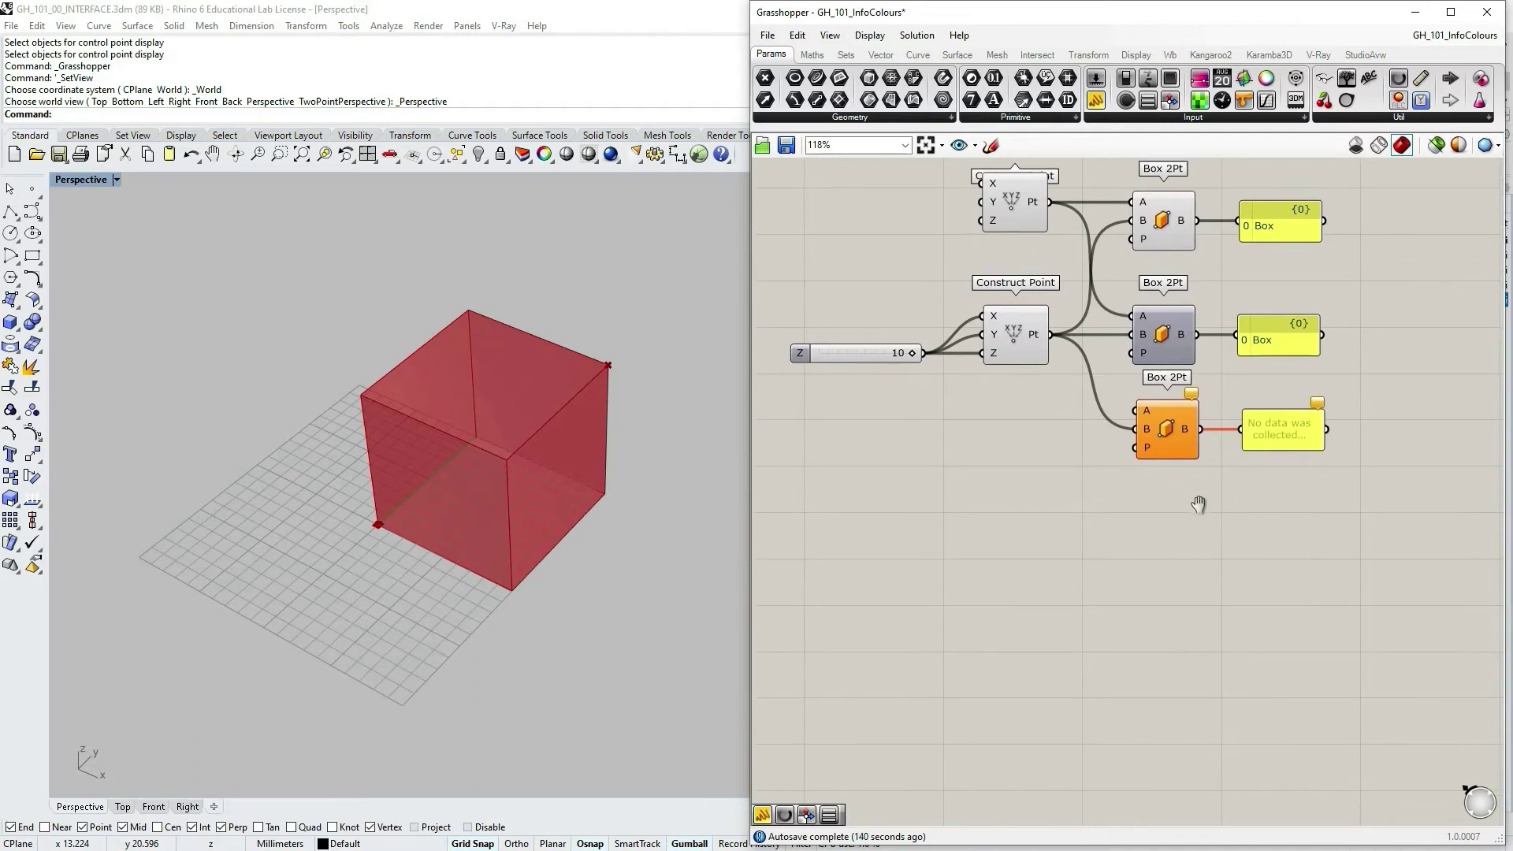
{"action": "left_click", "coordinate": [1165, 435]}
{"action": "scroll", "coordinate": [1261, 471], "scroll_direction": "down", "scroll_amount": 3}
{"action": "left_click_drag", "start_coordinate": [1333, 493], "coordinate": [1196, 517]}
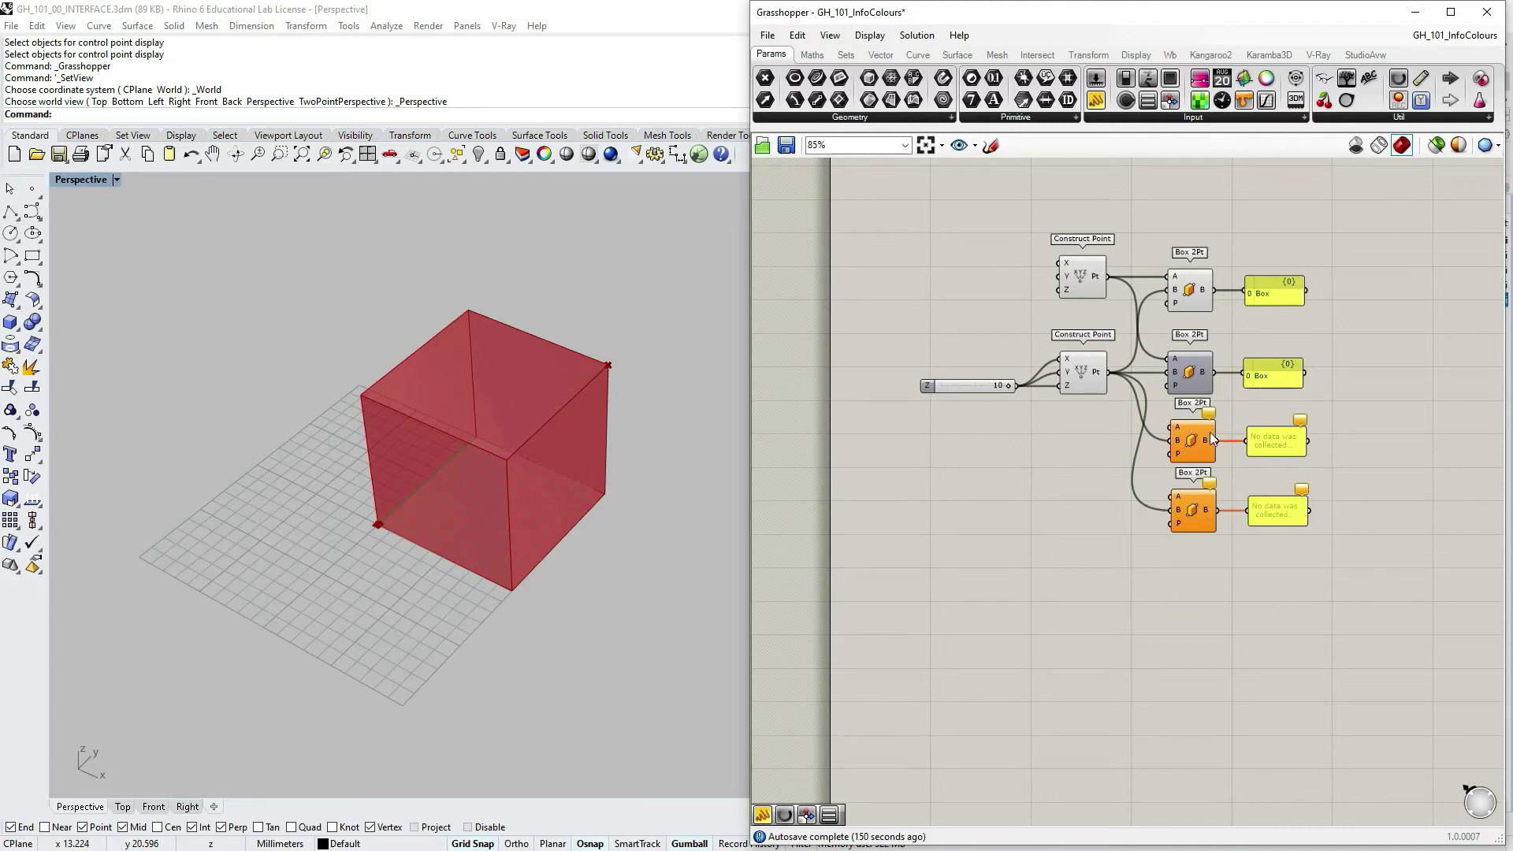
Step: Wire the Z slider into the fourth Box 2Pt's P input, turning it red, and enlarge its panel
{"action": "mouse_move", "coordinate": [1208, 451]}
{"action": "left_click_drag", "start_coordinate": [1021, 402], "coordinate": [1174, 538]}
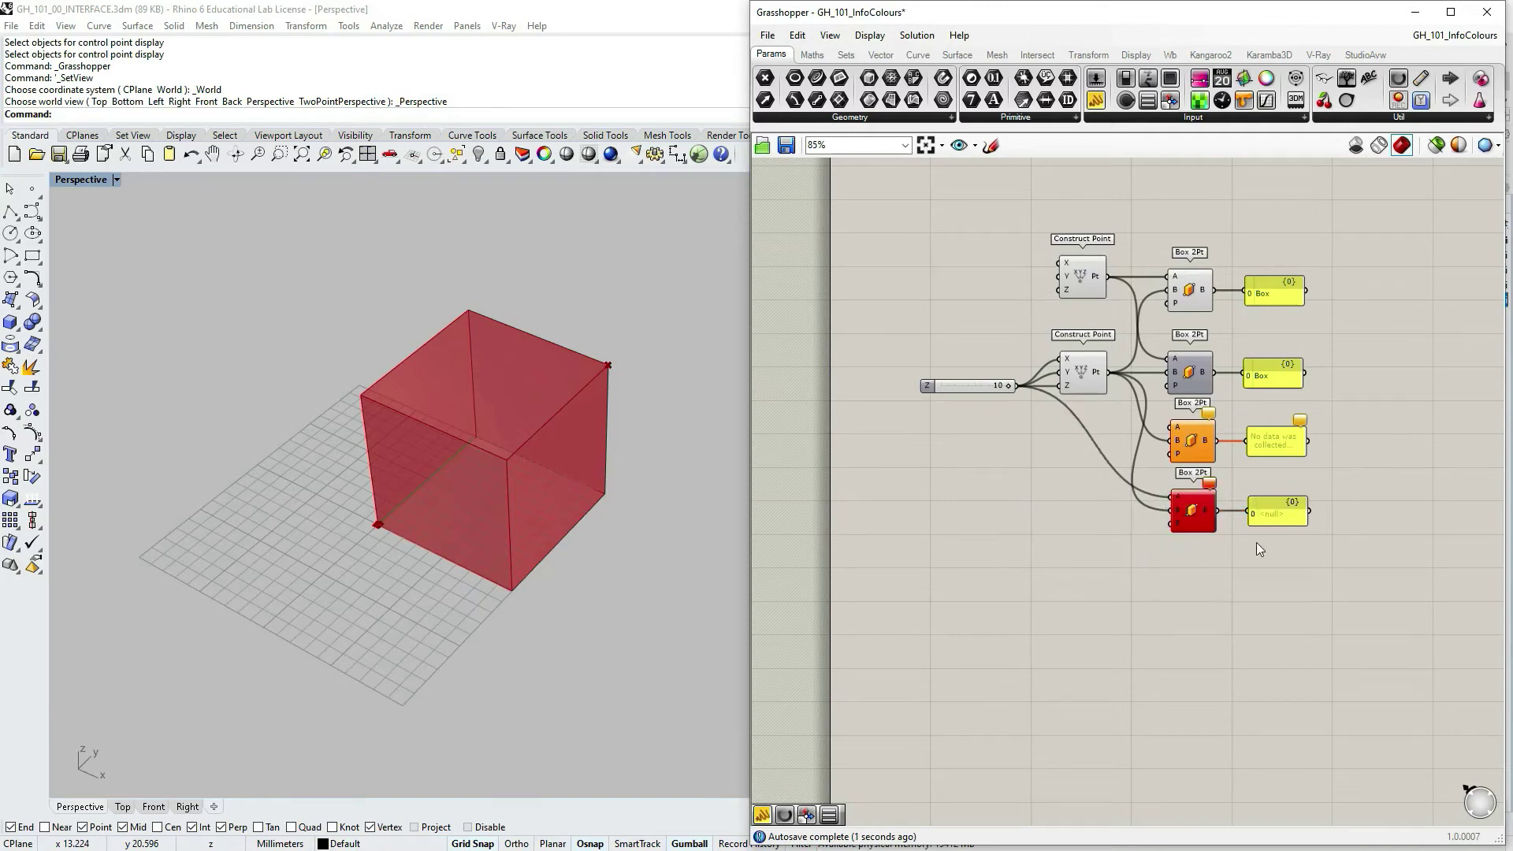
{"action": "left_click_drag", "start_coordinate": [1308, 524], "coordinate": [1313, 525]}
{"action": "mouse_move", "coordinate": [1211, 484]}
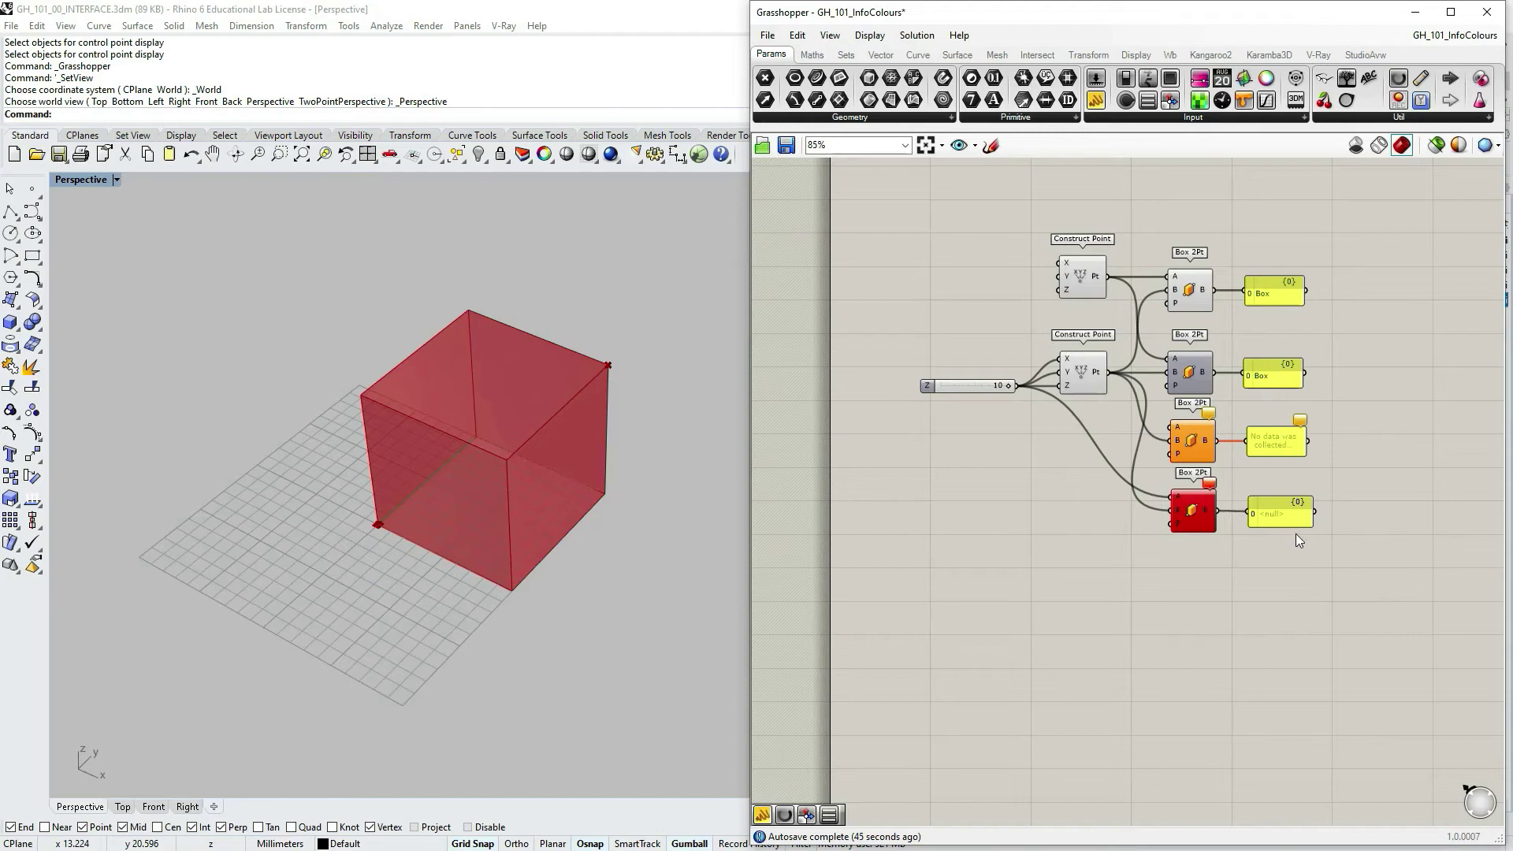
{"action": "left_click_drag", "start_coordinate": [1305, 527], "coordinate": [1264, 508]}
Step: Copy the red Box 2Pt pair and wire the top Construct Point into its A input
{"action": "left_click_drag", "start_coordinate": [1354, 586], "coordinate": [1194, 602]}
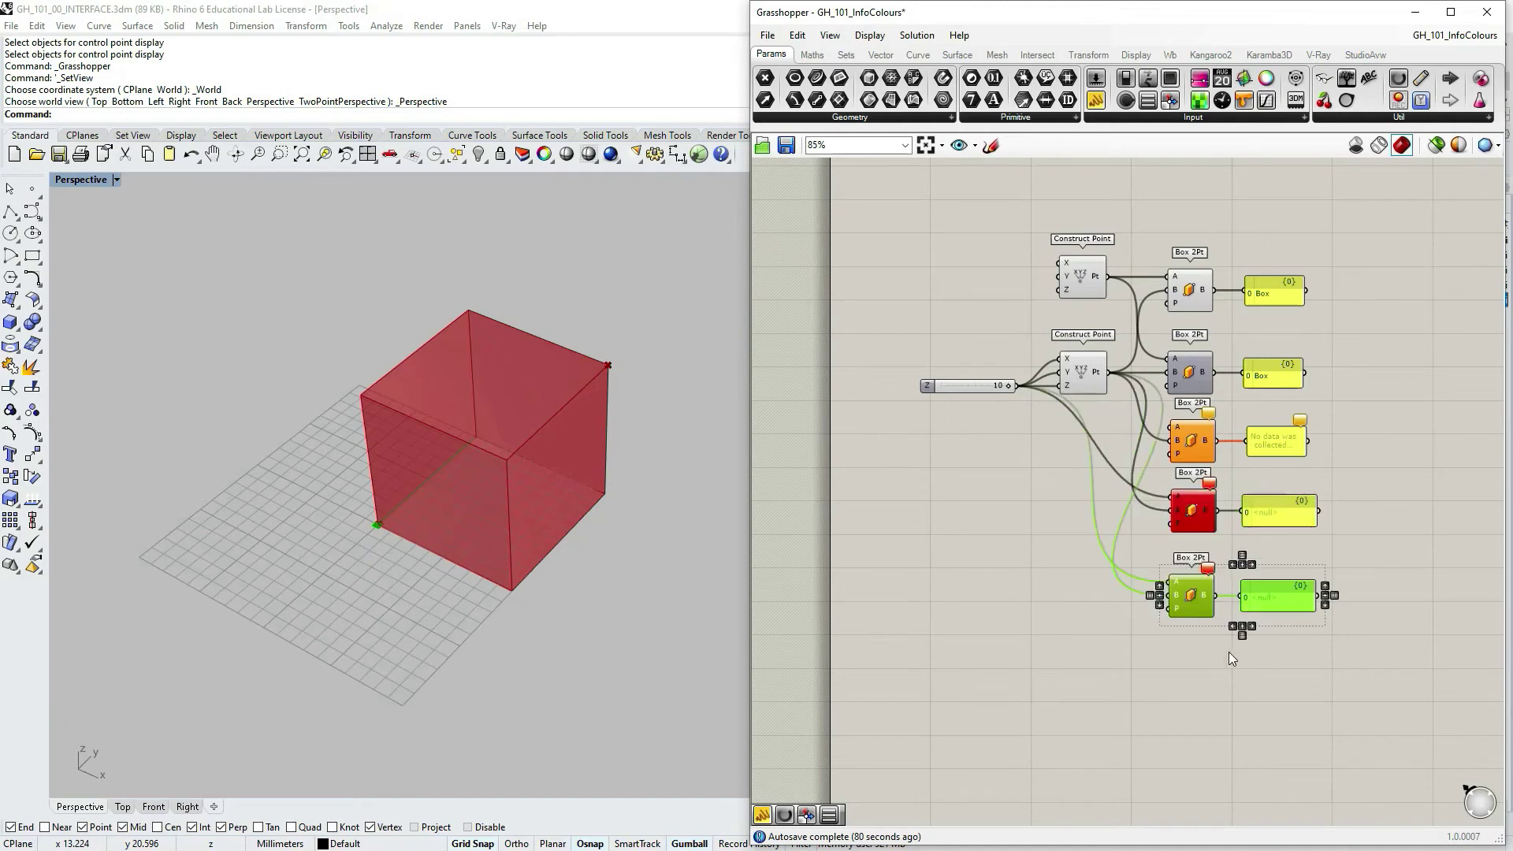
{"action": "left_click_drag", "start_coordinate": [1109, 277], "coordinate": [1170, 582]}
{"action": "left_click", "coordinate": [1199, 668]}
{"action": "right_click_drag", "start_coordinate": [1198, 666], "coordinate": [1189, 618]}
Step: Untick Enabled on the bottom Box 2Pt so it greys out, then shift the column right
{"action": "left_click", "coordinate": [1191, 557]}
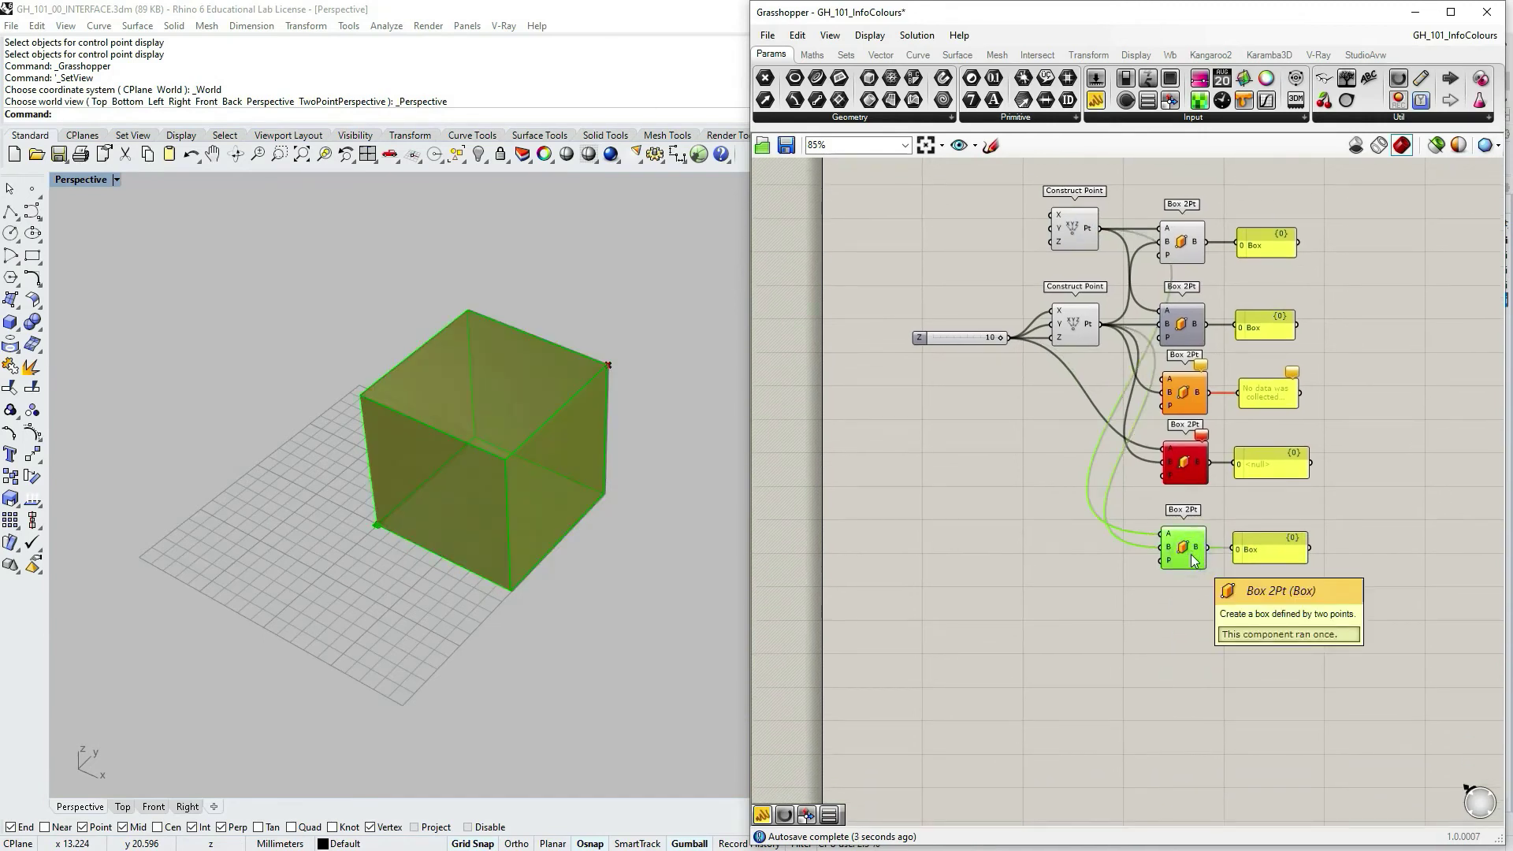
{"action": "right_click", "coordinate": [1182, 556]}
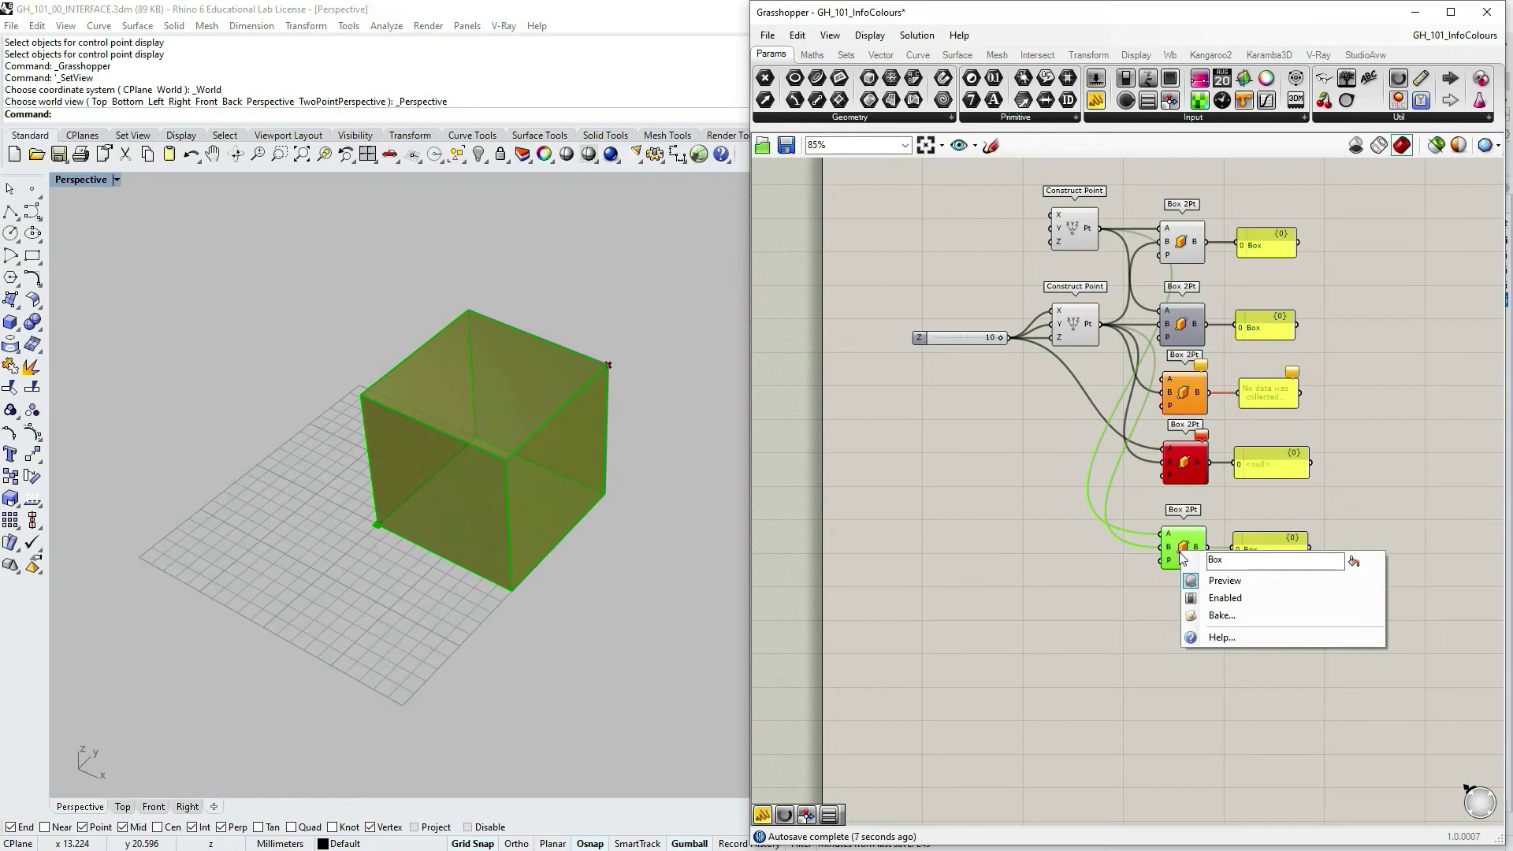
{"action": "left_click", "coordinate": [1213, 602]}
{"action": "left_click", "coordinate": [1168, 641]}
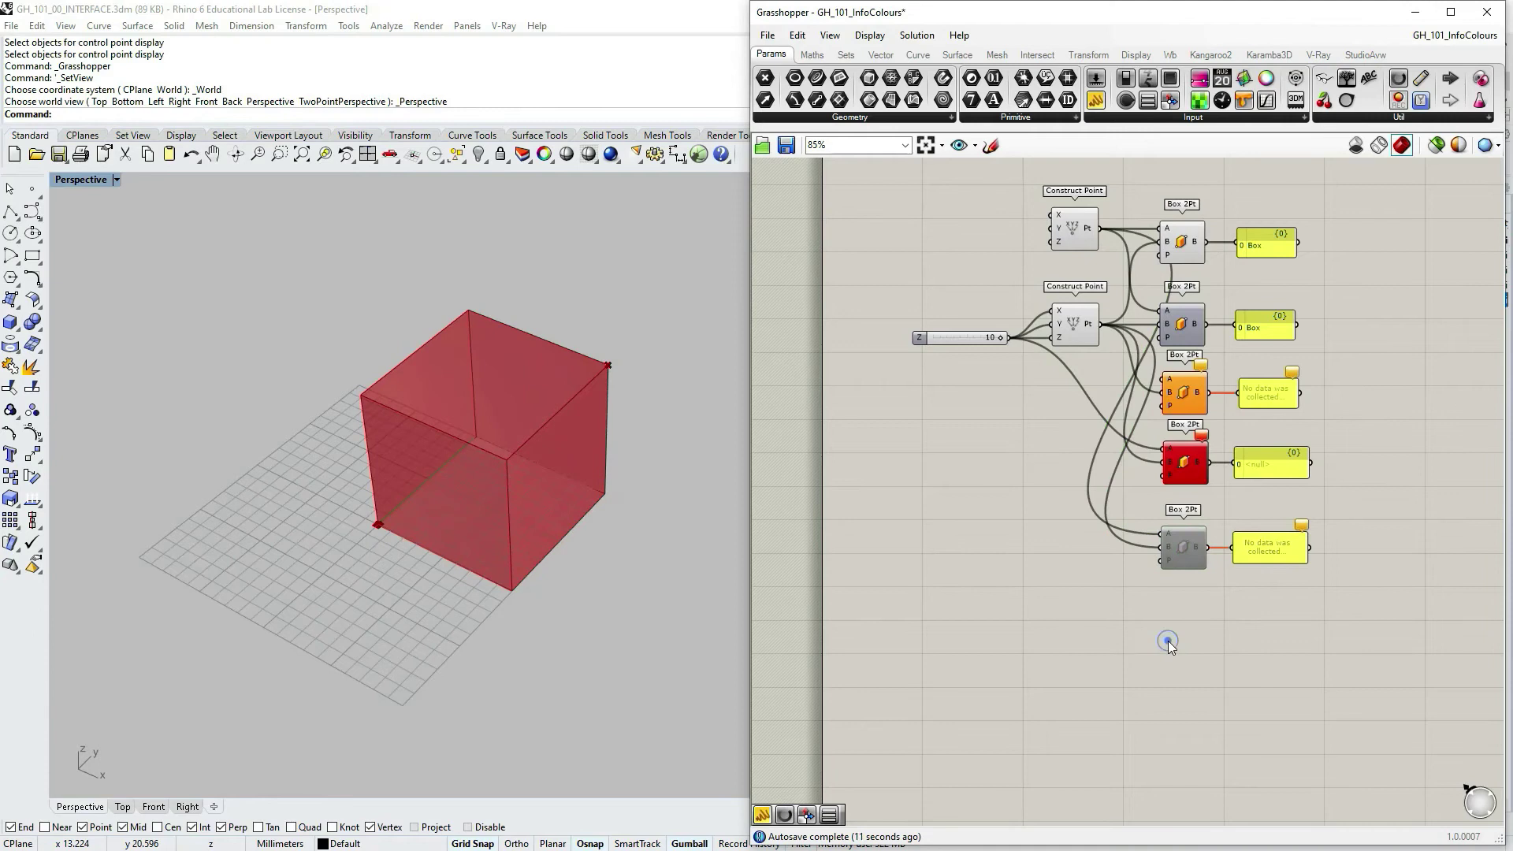
{"action": "left_click_drag", "start_coordinate": [1334, 651], "coordinate": [1188, 266]}
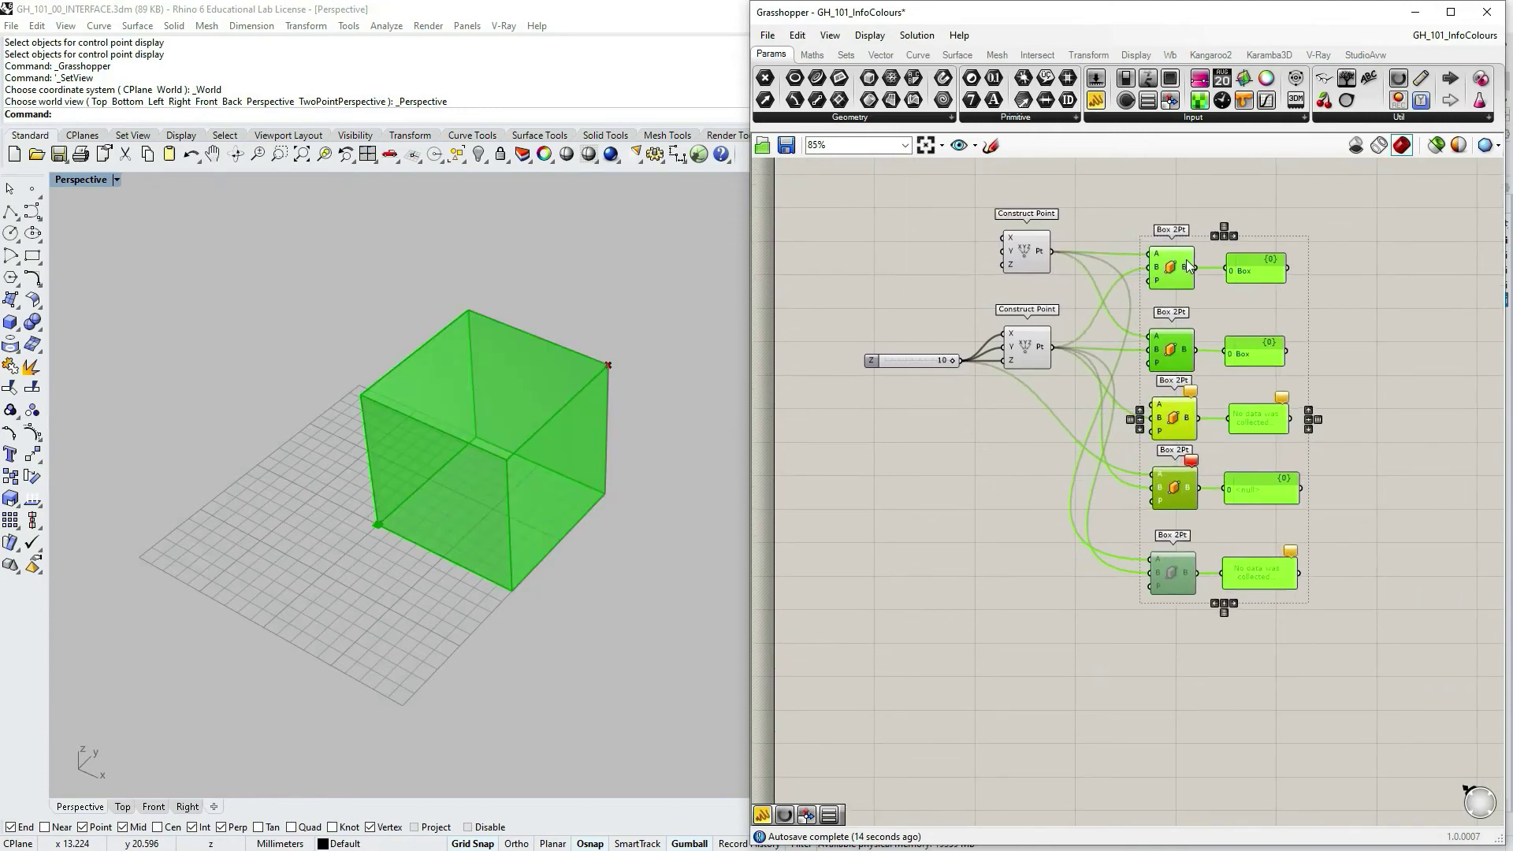
{"action": "left_click", "coordinate": [1217, 666]}
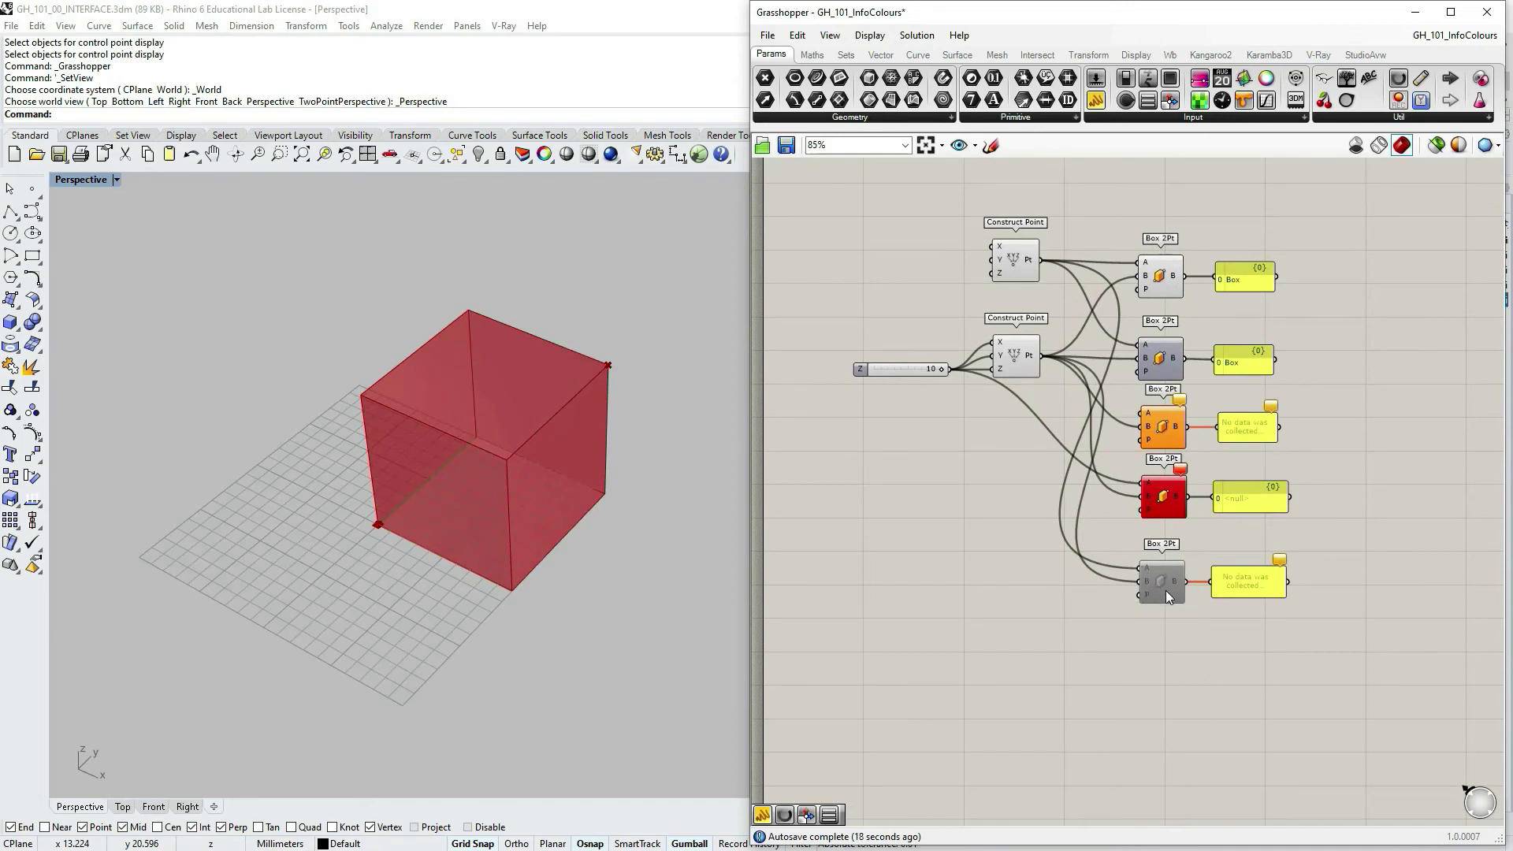
Step: Enlarge the disabled Box 2Pt's 'No data was collected' panel slightly, then pan and zoom in
{"action": "mouse_move", "coordinate": [1161, 588]}
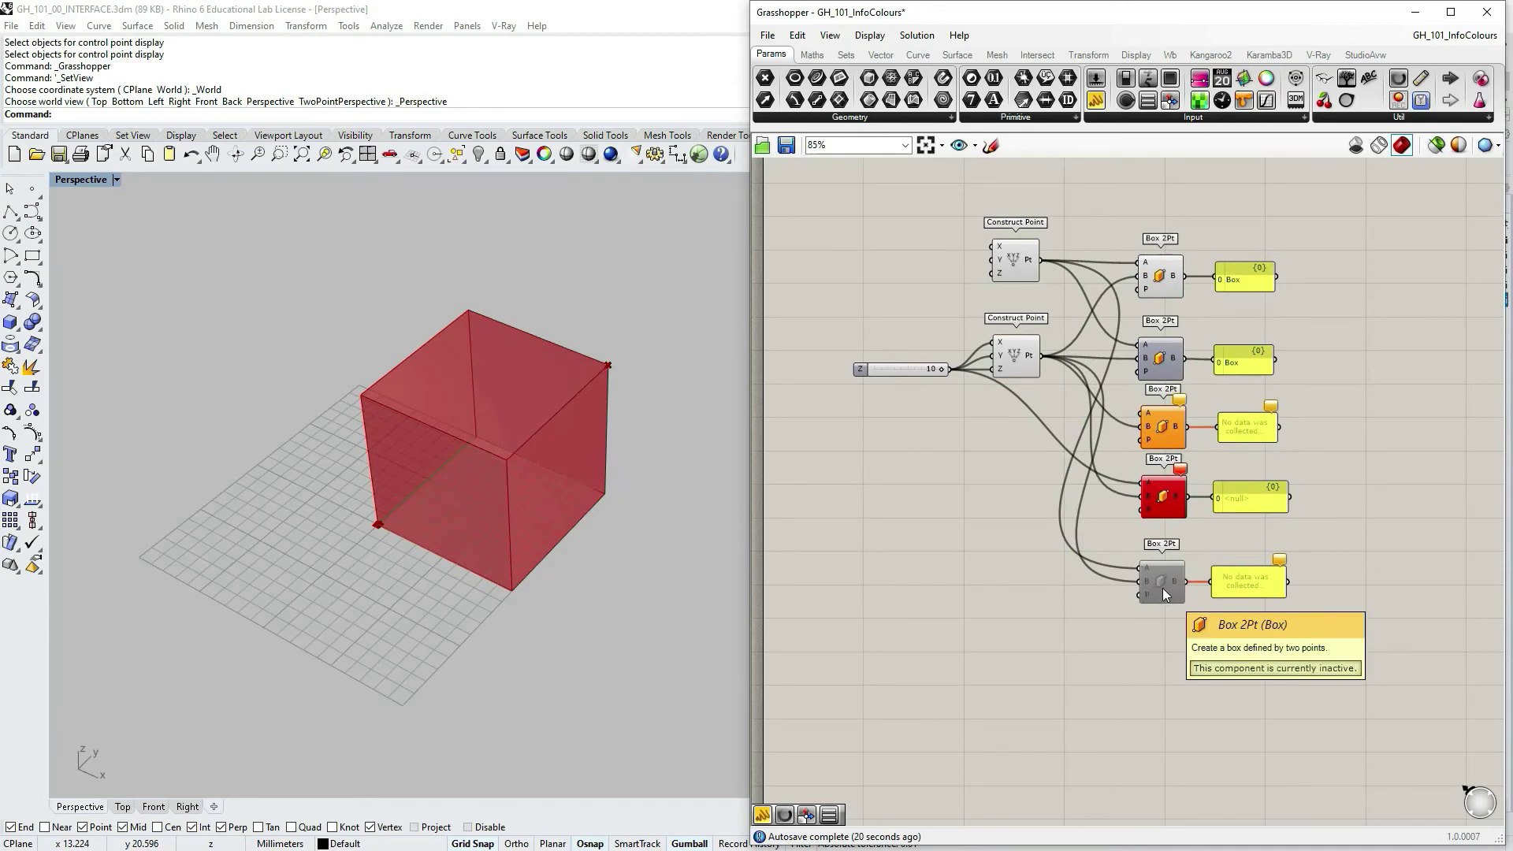
{"action": "mouse_move", "coordinate": [1164, 359]}
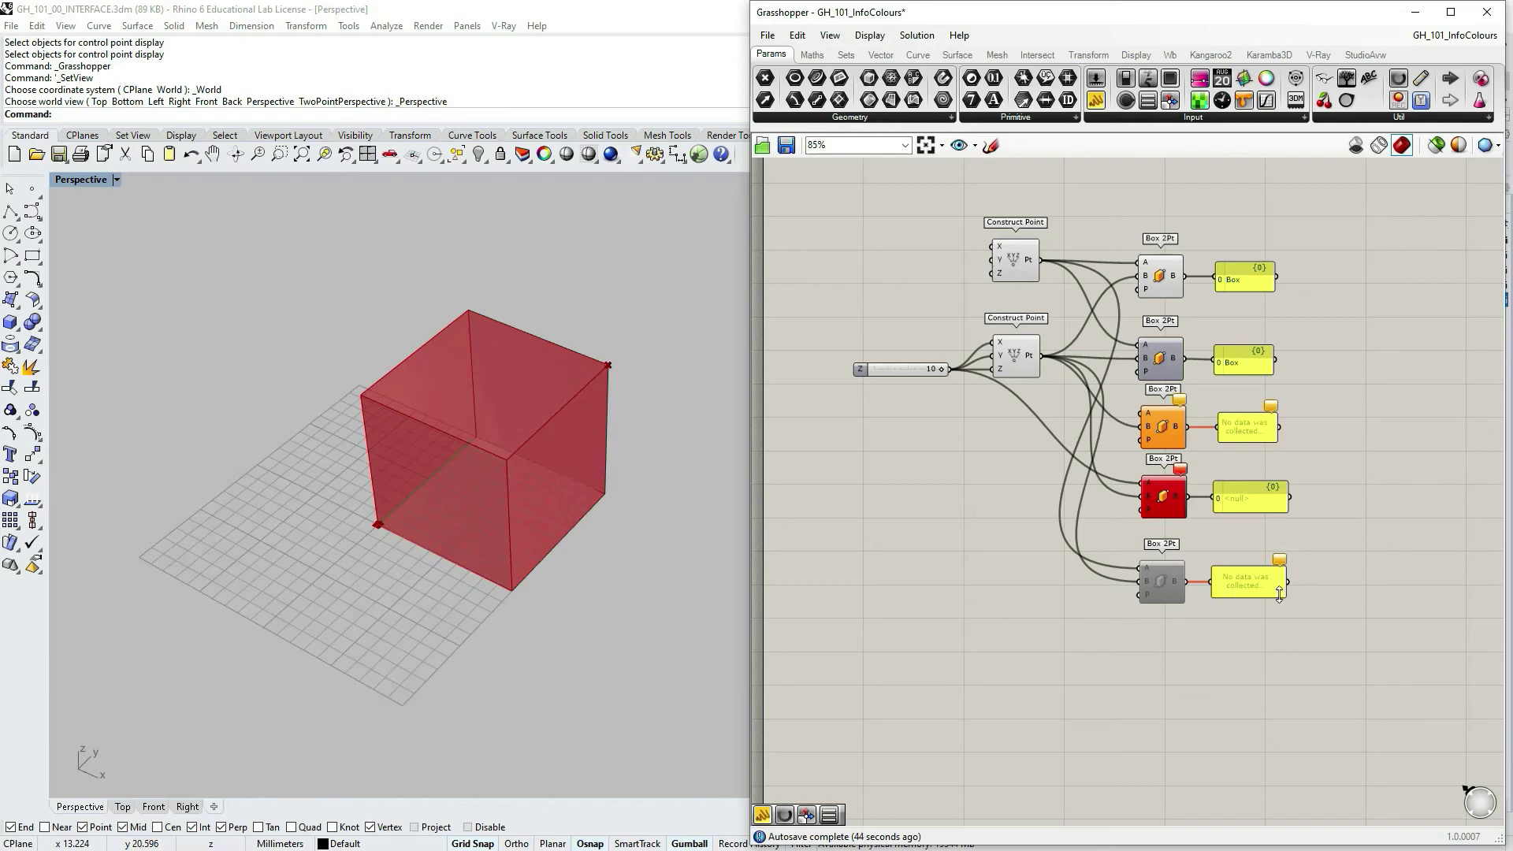
{"action": "left_click_drag", "start_coordinate": [1279, 596], "coordinate": [1288, 602]}
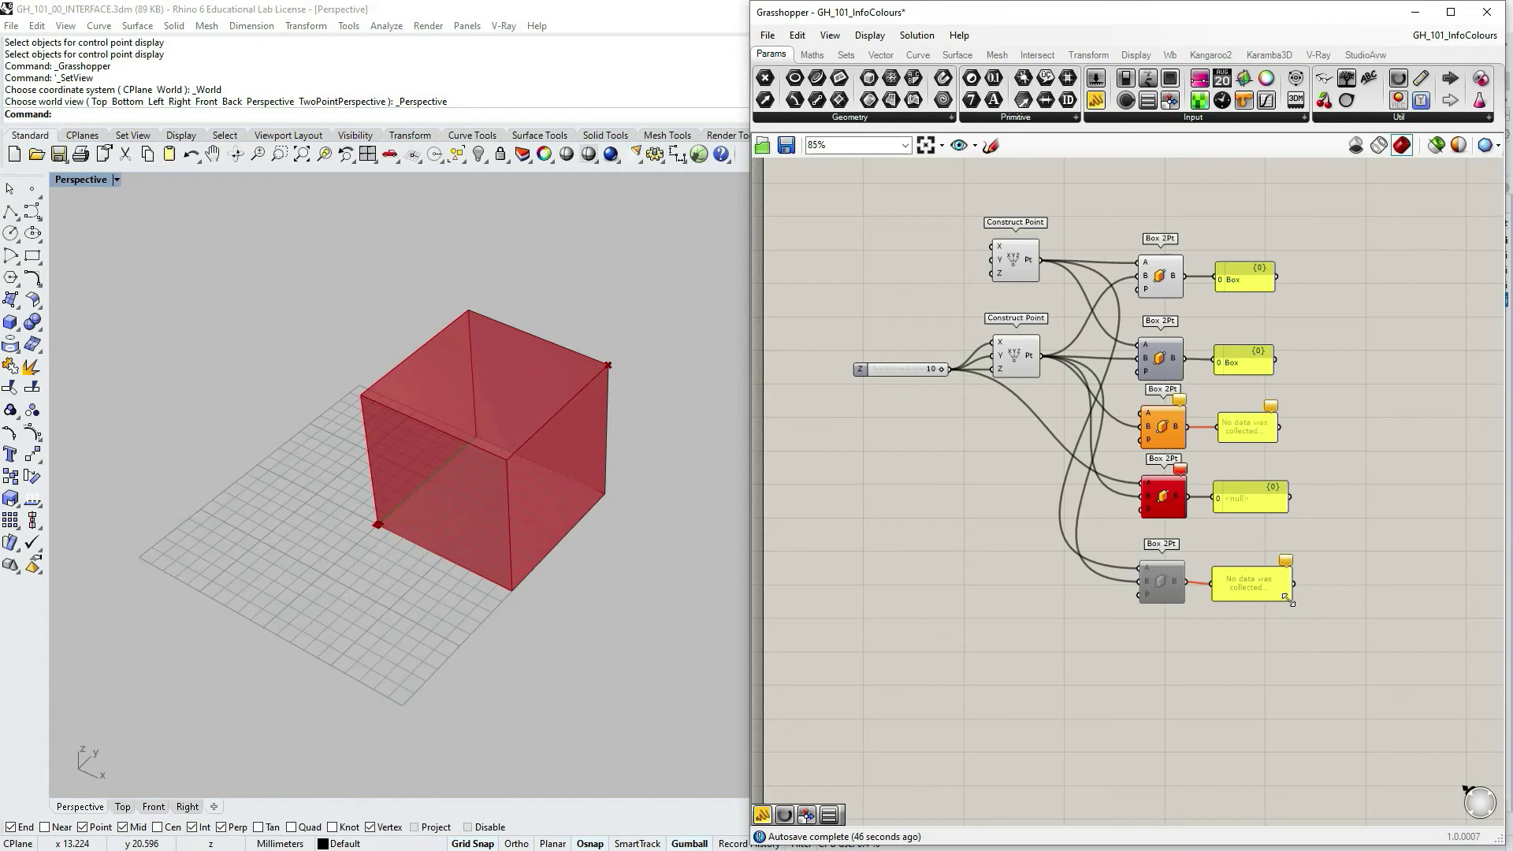
{"action": "right_click_drag", "start_coordinate": [1176, 587], "coordinate": [1188, 602]}
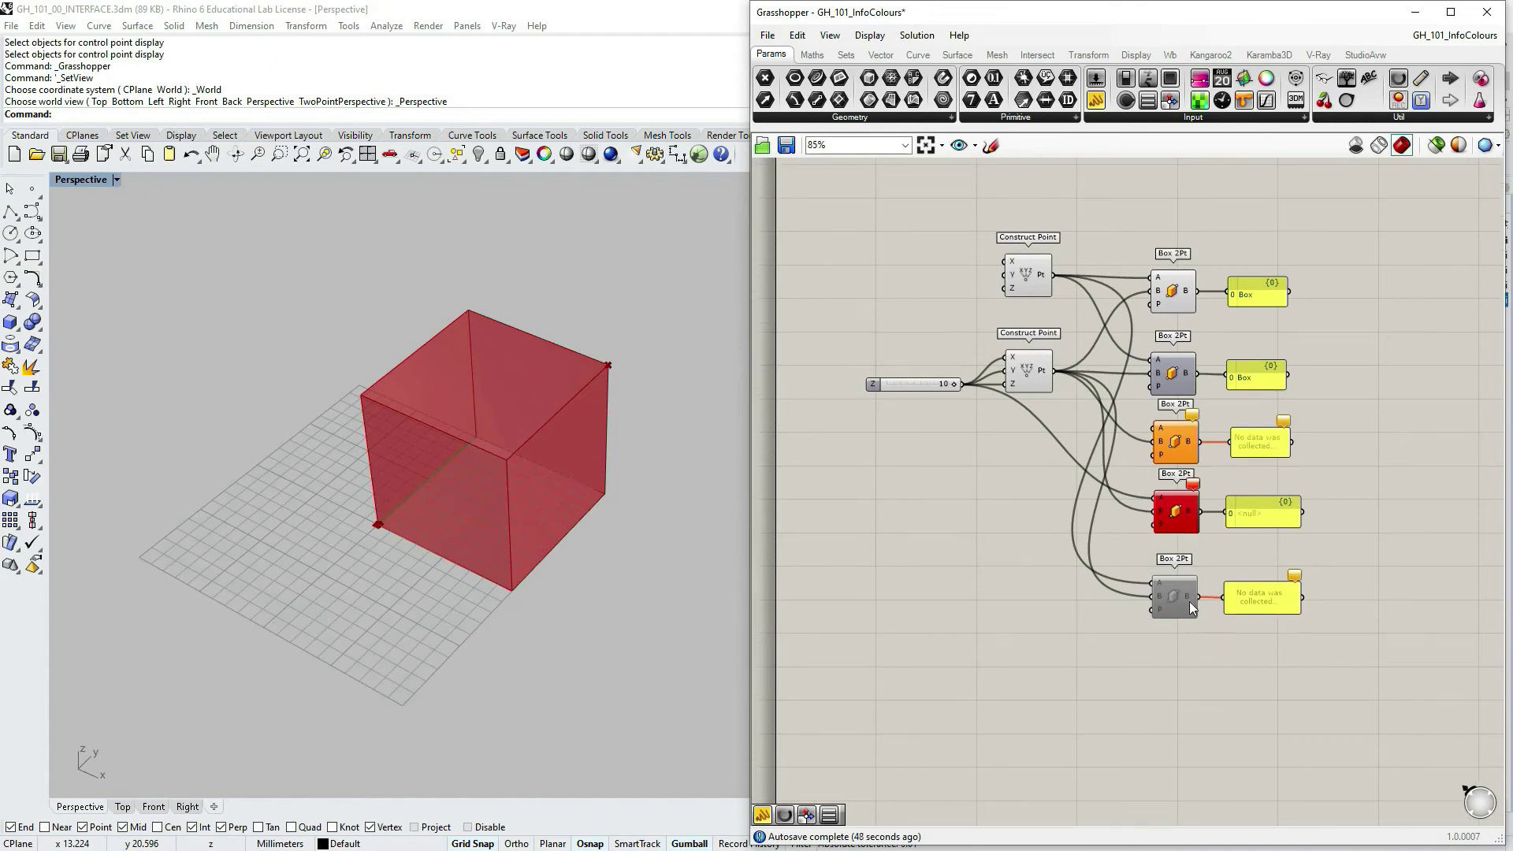
{"action": "scroll", "coordinate": [1138, 583], "scroll_direction": "up", "scroll_amount": 1}
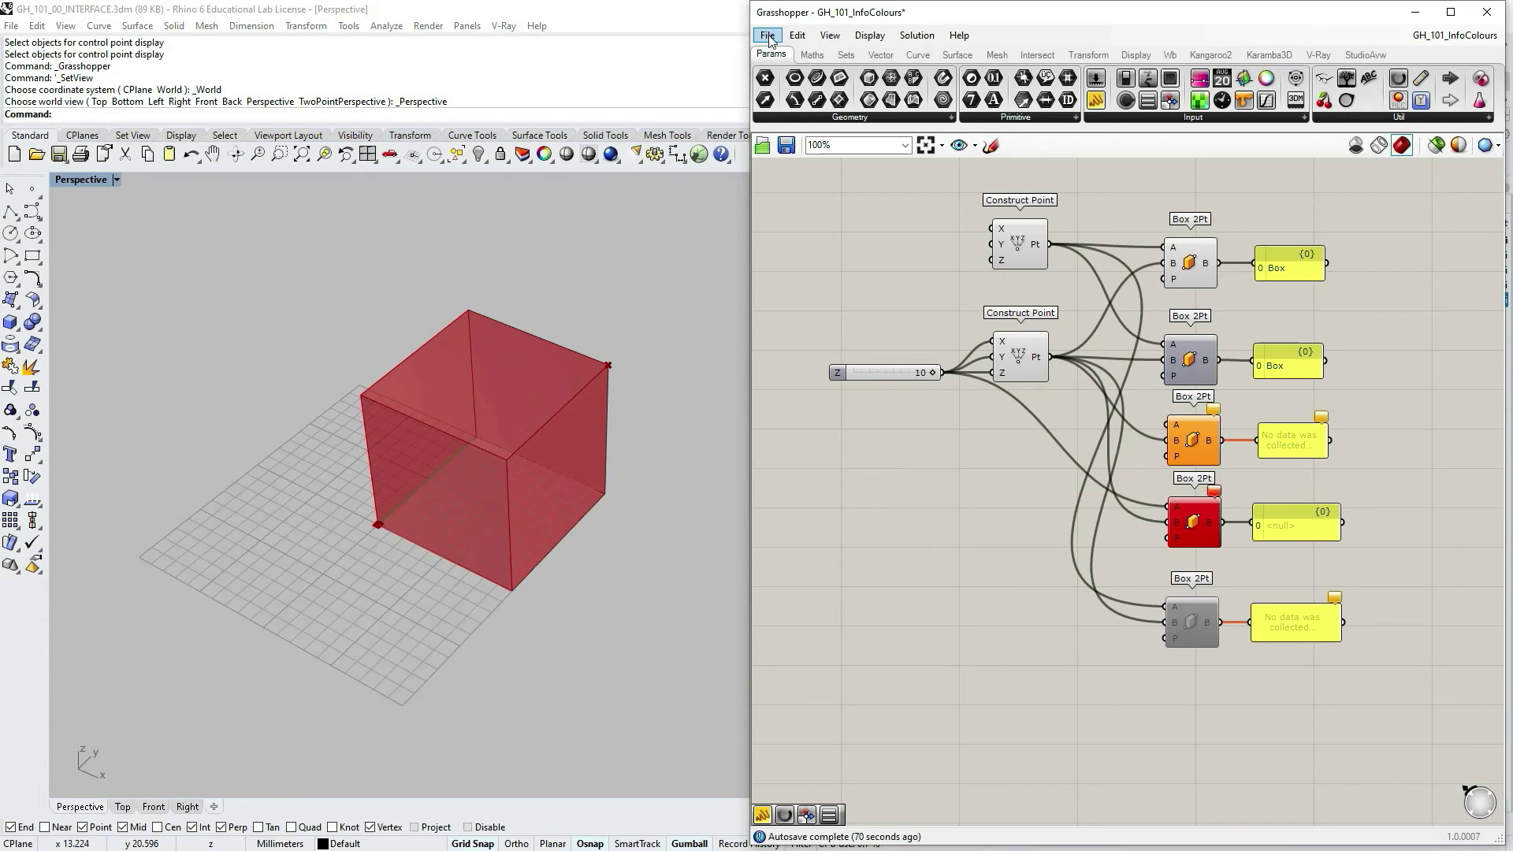
{"action": "left_click", "coordinate": [768, 37]}
{"action": "left_click", "coordinate": [809, 349]}
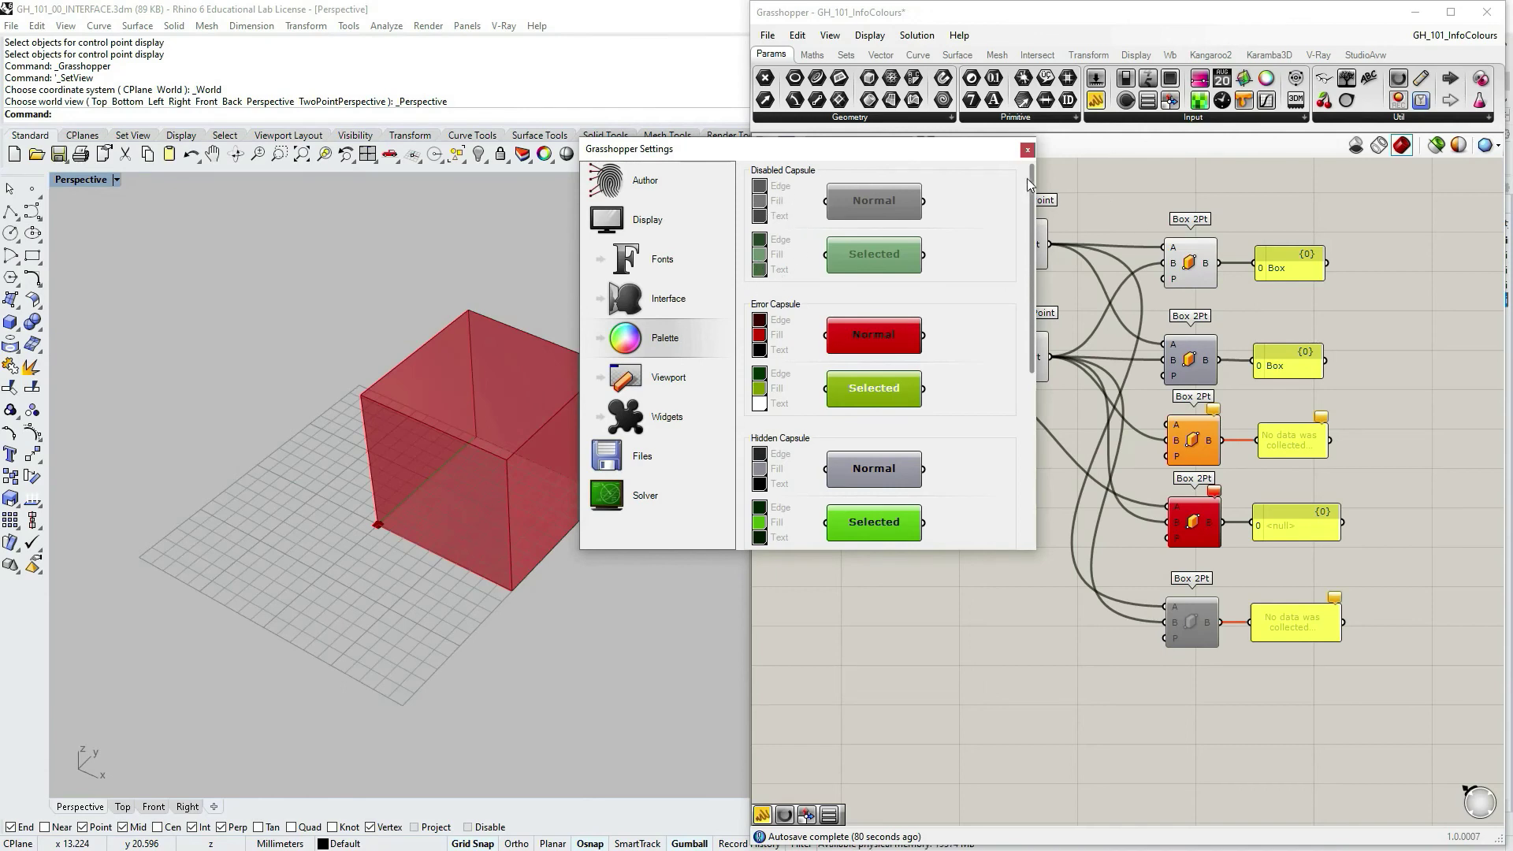
{"action": "left_click_drag", "start_coordinate": [1033, 176], "coordinate": [1033, 206]}
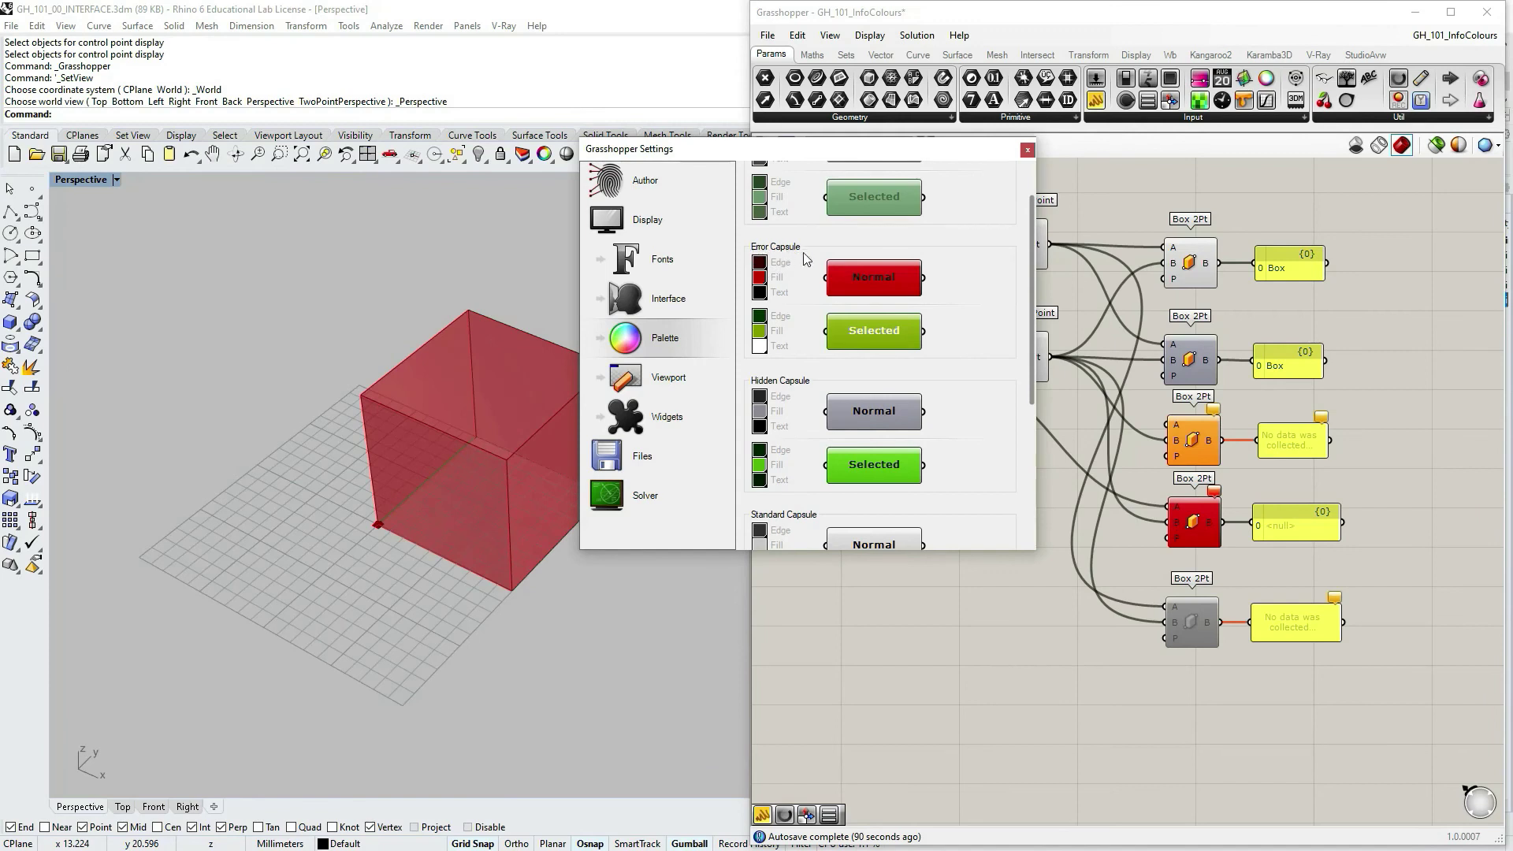
{"action": "scroll", "coordinate": [1005, 386], "scroll_direction": "down", "scroll_amount": 4}
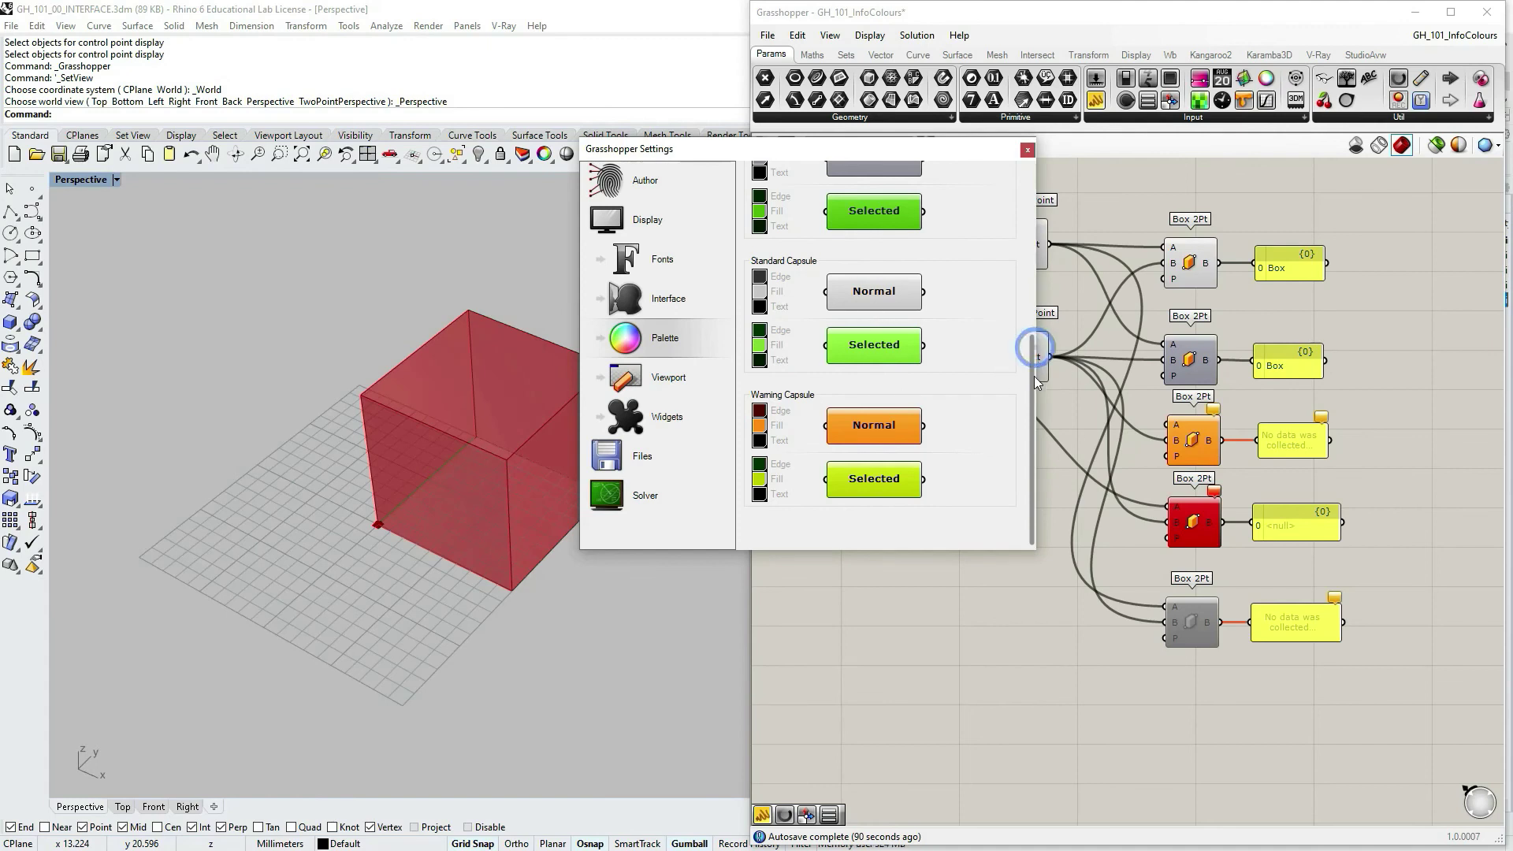
{"action": "right_click", "coordinate": [141, 696]}
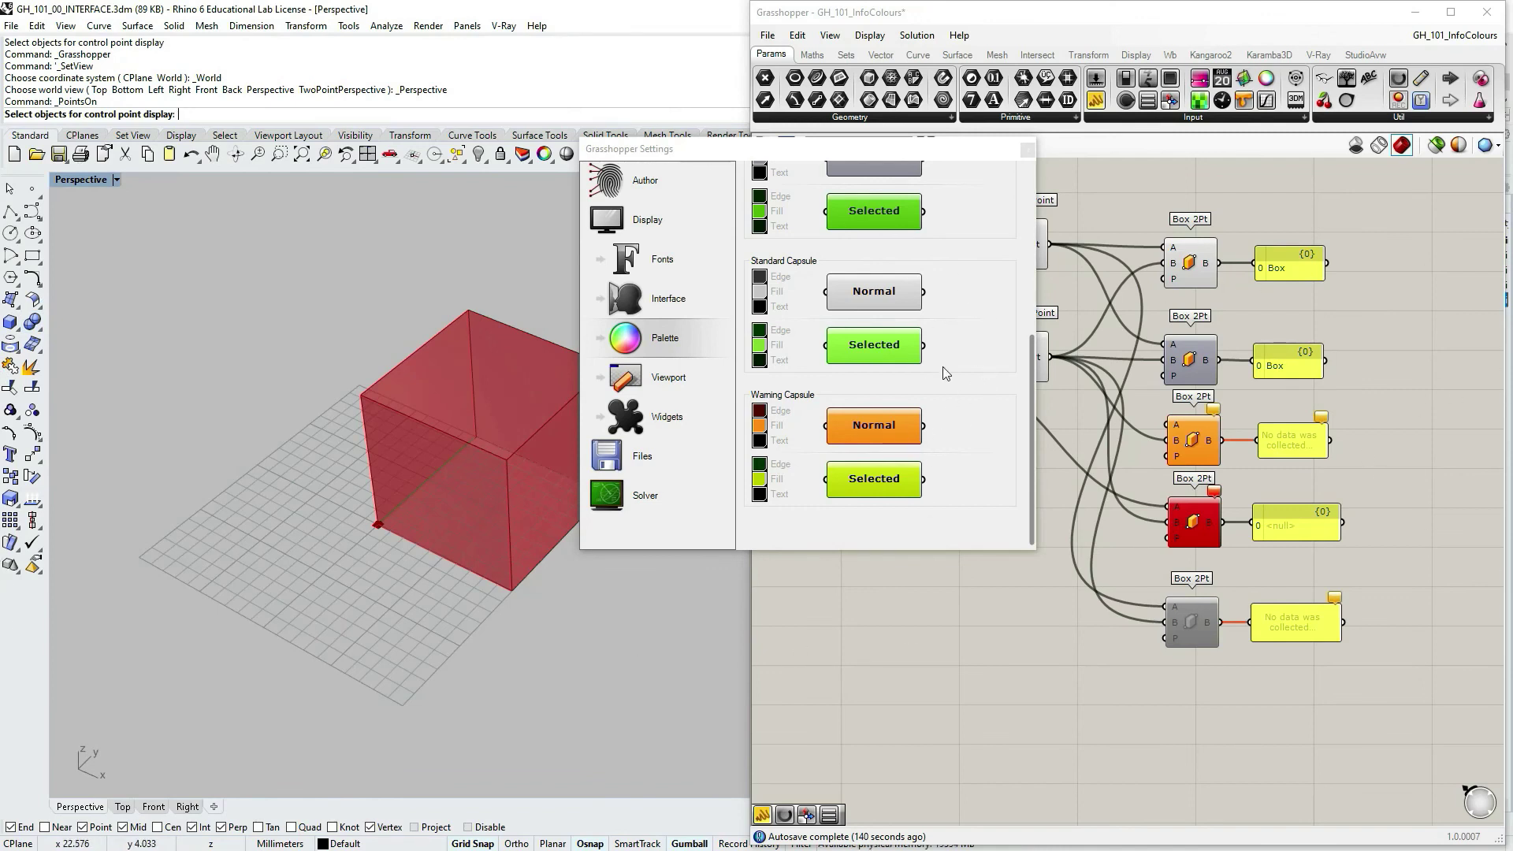
{"action": "left_click_drag", "start_coordinate": [1030, 426], "coordinate": [1047, 235]}
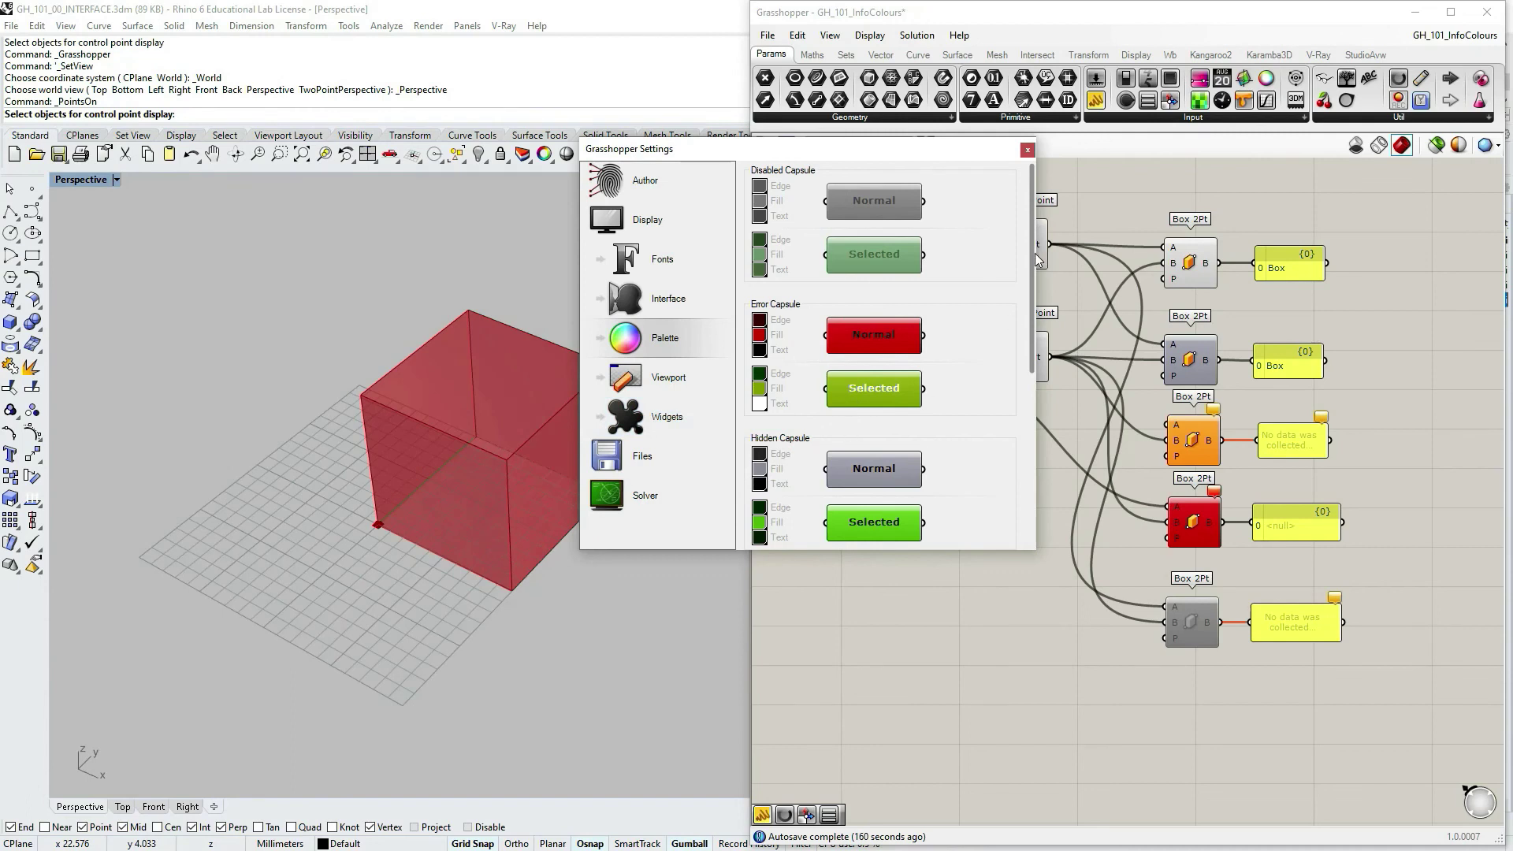
{"action": "left_click_drag", "start_coordinate": [1034, 253], "coordinate": [1037, 145]}
{"action": "left_click", "coordinate": [1027, 152]}
{"action": "scroll", "coordinate": [1349, 362], "scroll_direction": "down", "scroll_amount": 2}
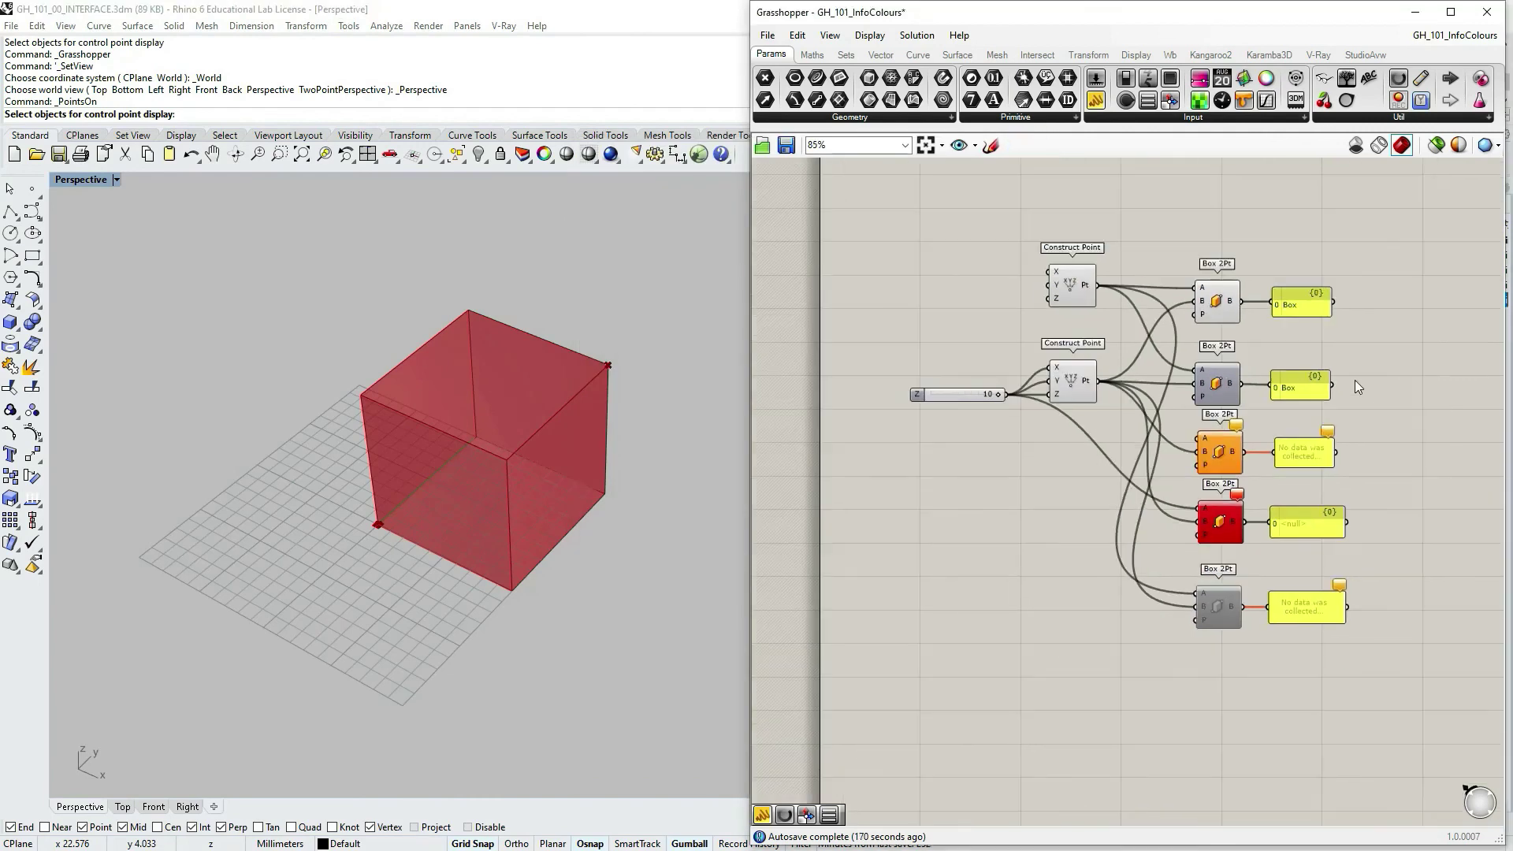
{"action": "scroll", "coordinate": [1355, 379], "scroll_direction": "down", "scroll_amount": 1}
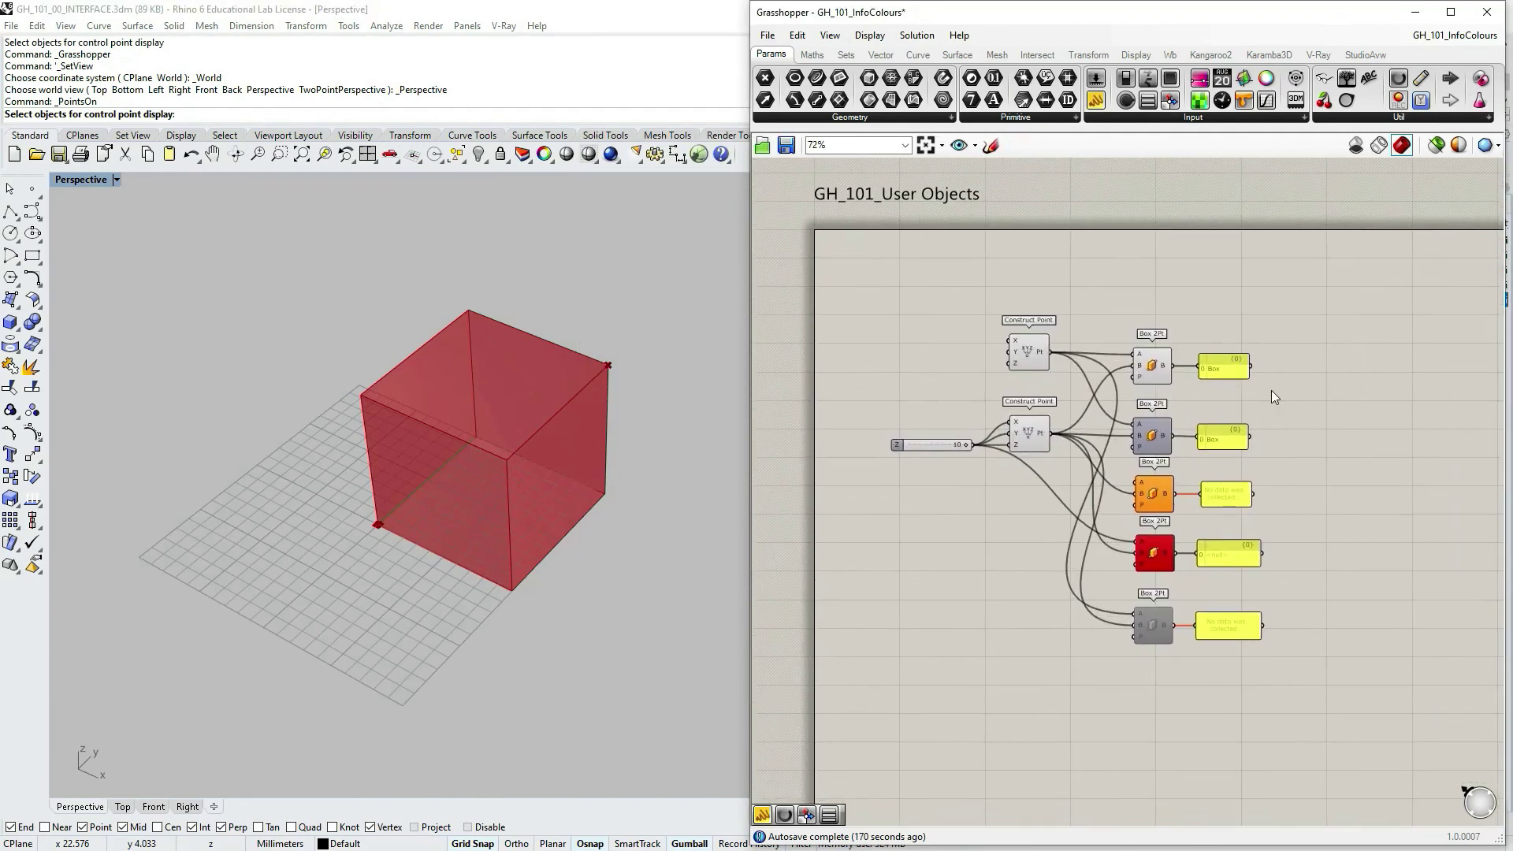